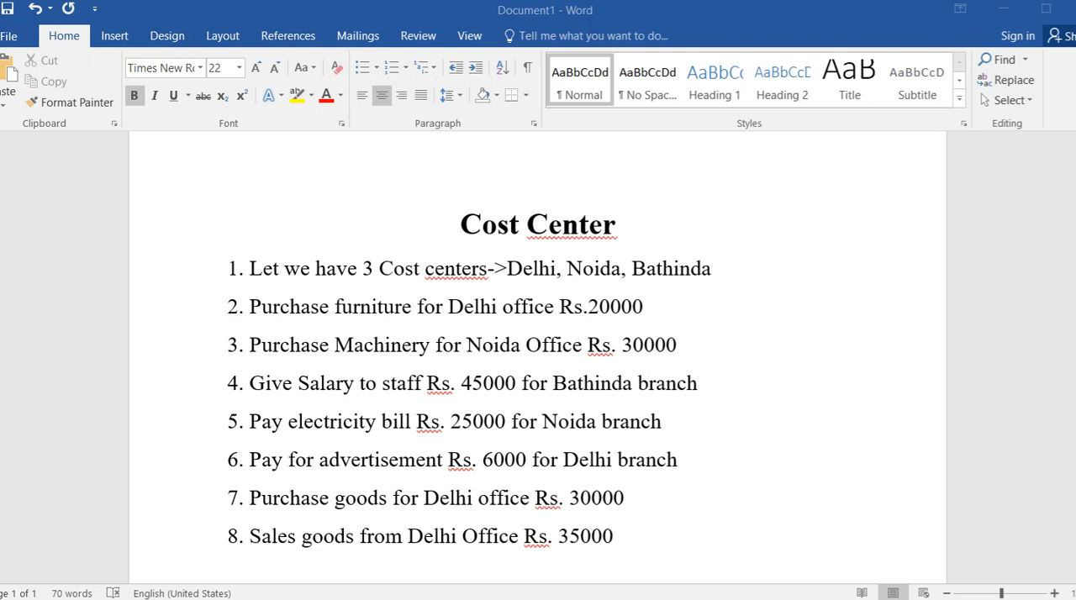
Switch to TallyPrime and create a new company named Cost Centre with the default details.
key("alt+Tab")
key("F3")
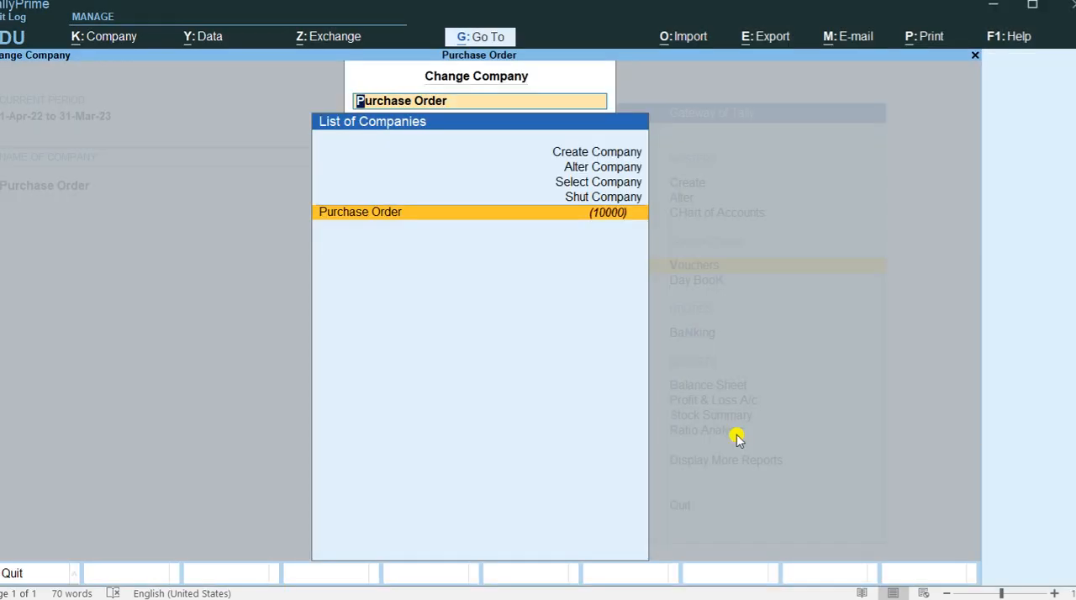
key("Up")
key("Up")
key("Up")
key("Up")
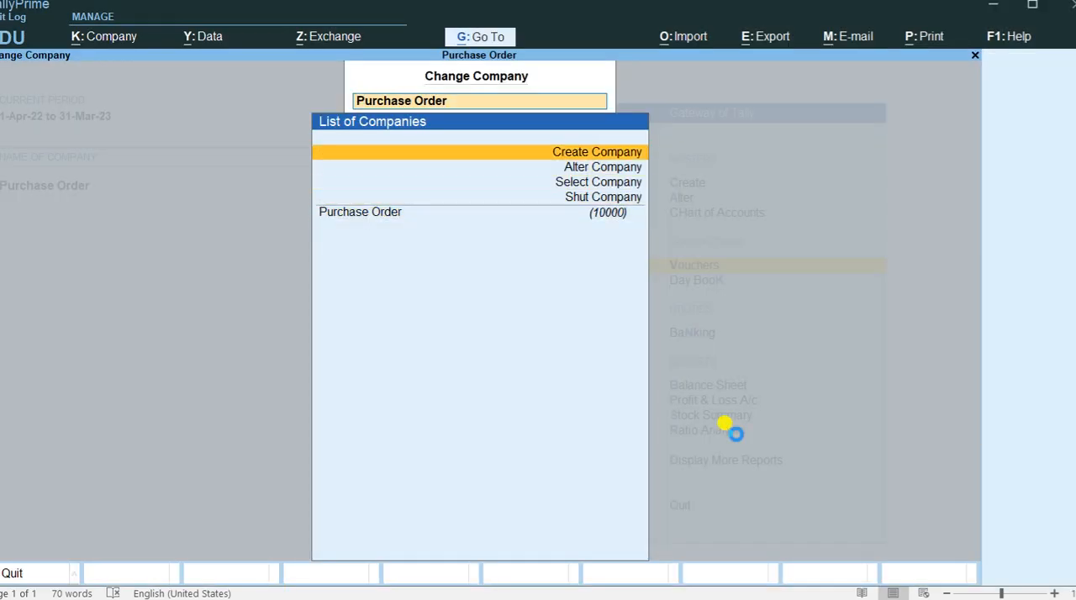
key("Return")
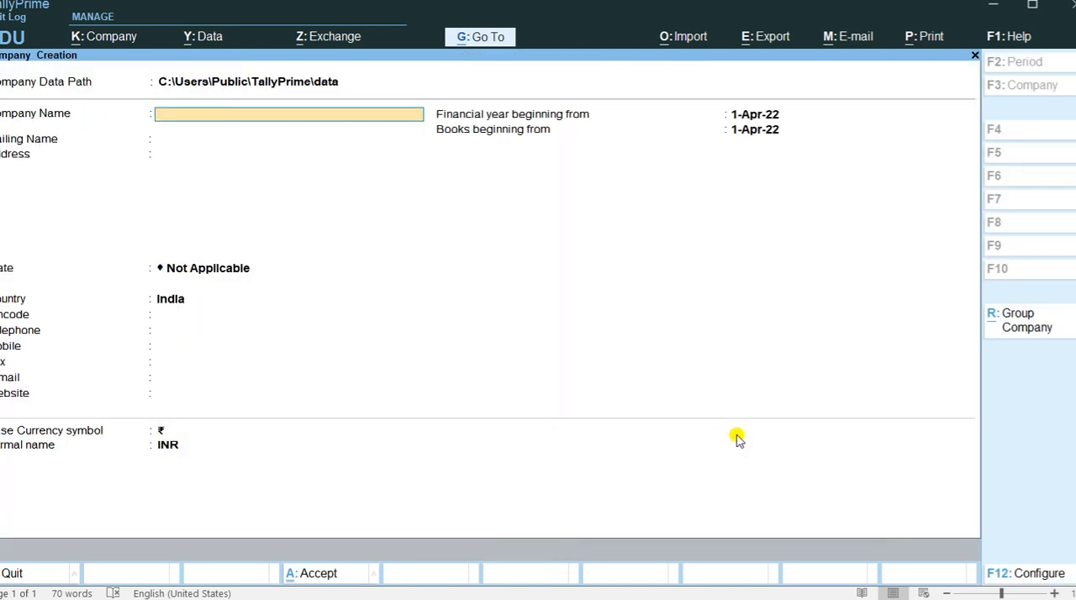
type("Cost centre")
key("ctrl")
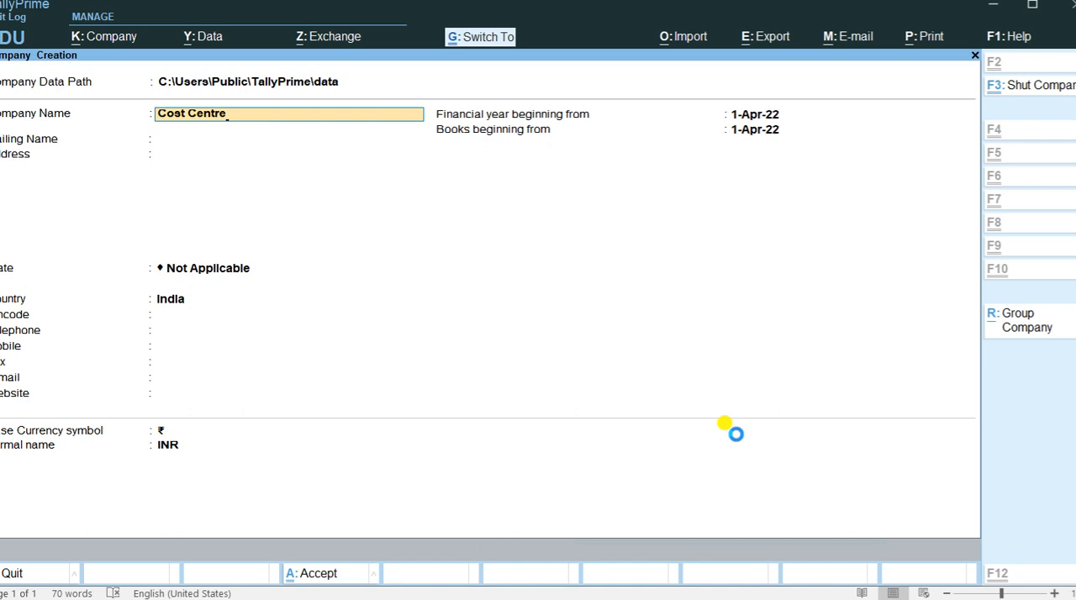
key("ctrl+a")
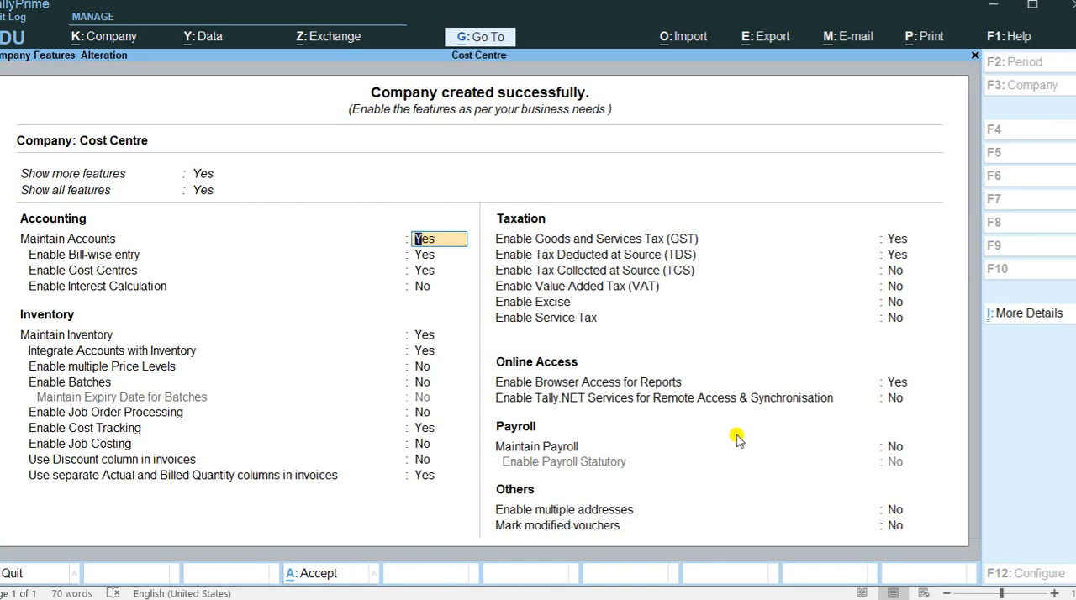
Accept the company features with Enable Cost Centres set to Yes.
key("Return")
key("Return")
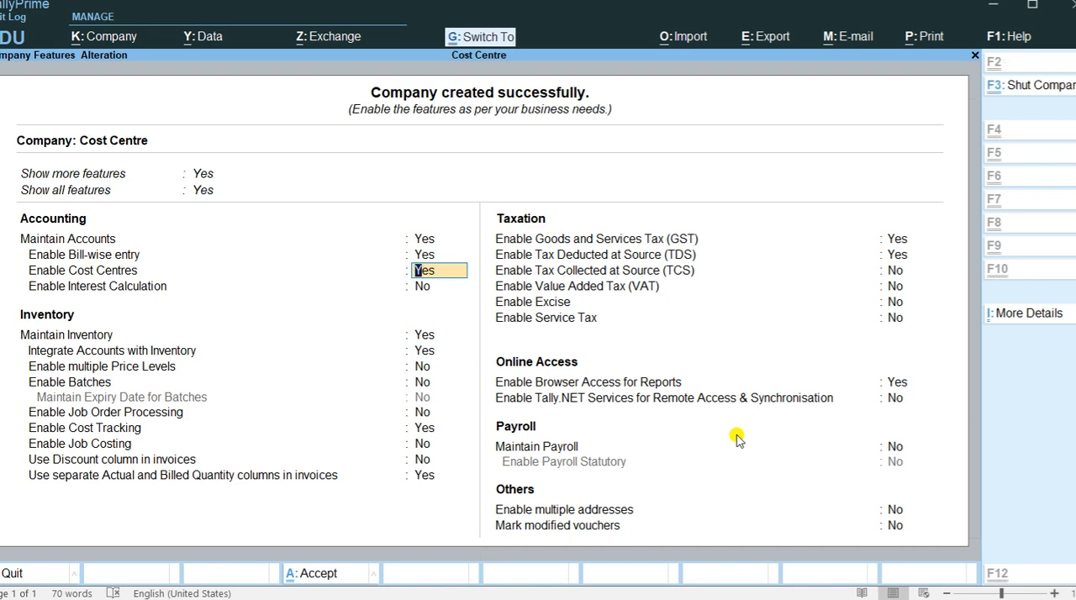
key("ctrl+a")
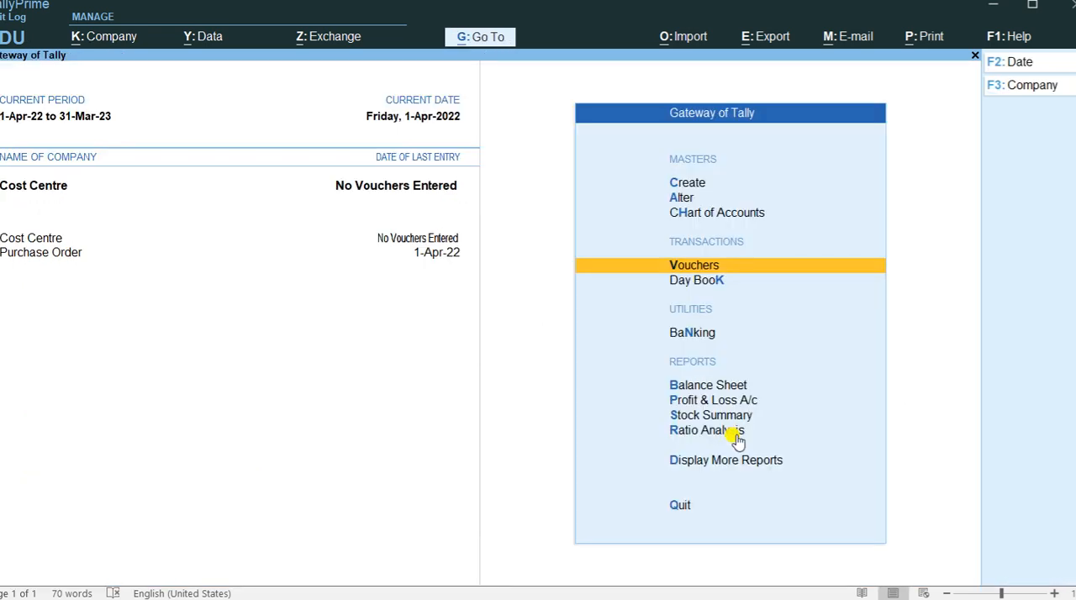
Create a cost centre named Noida under Primary, without an alias.
key("Up")
key("Up")
key("Up")
key("Return")
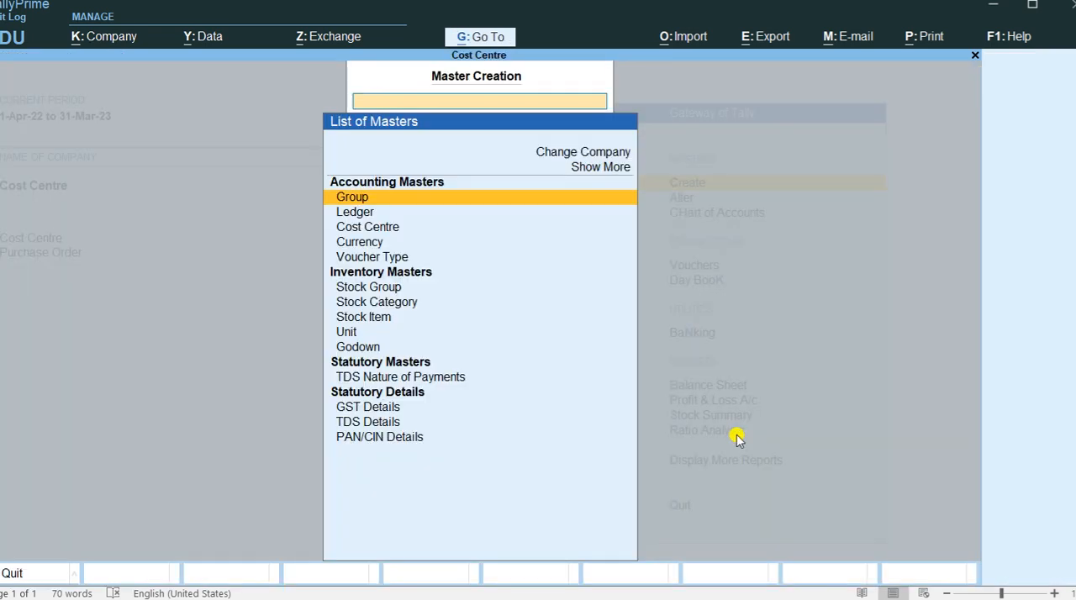
key("Down")
key("Down")
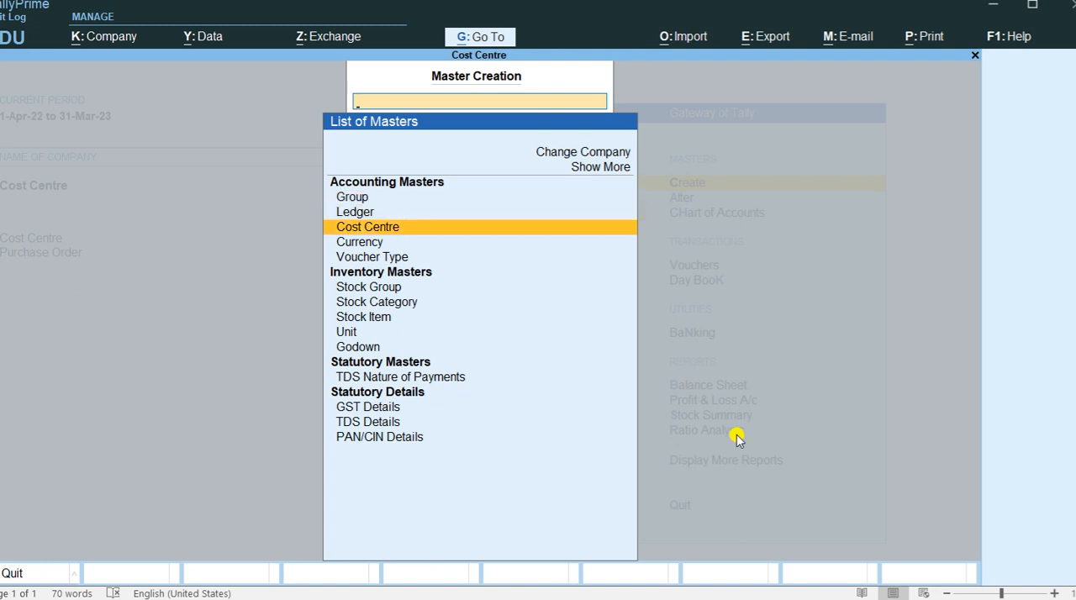
key("Return")
type("Noida")
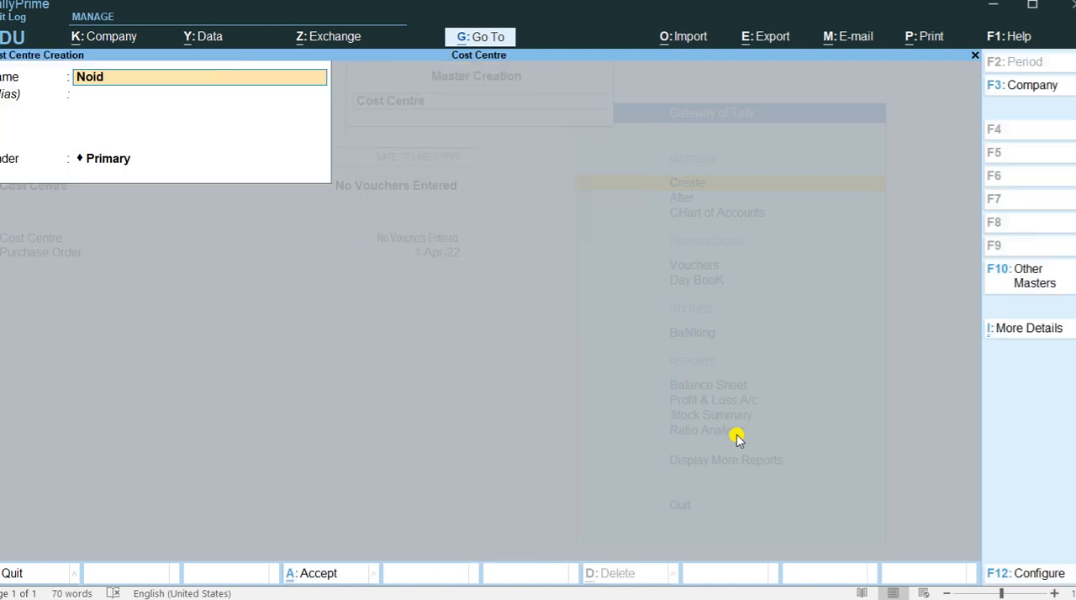
key("Return")
key("Return")
Create a second cost centre named Delhi under Primary.
key("Return")
key("Return")
type("Delhi")
key("Return")
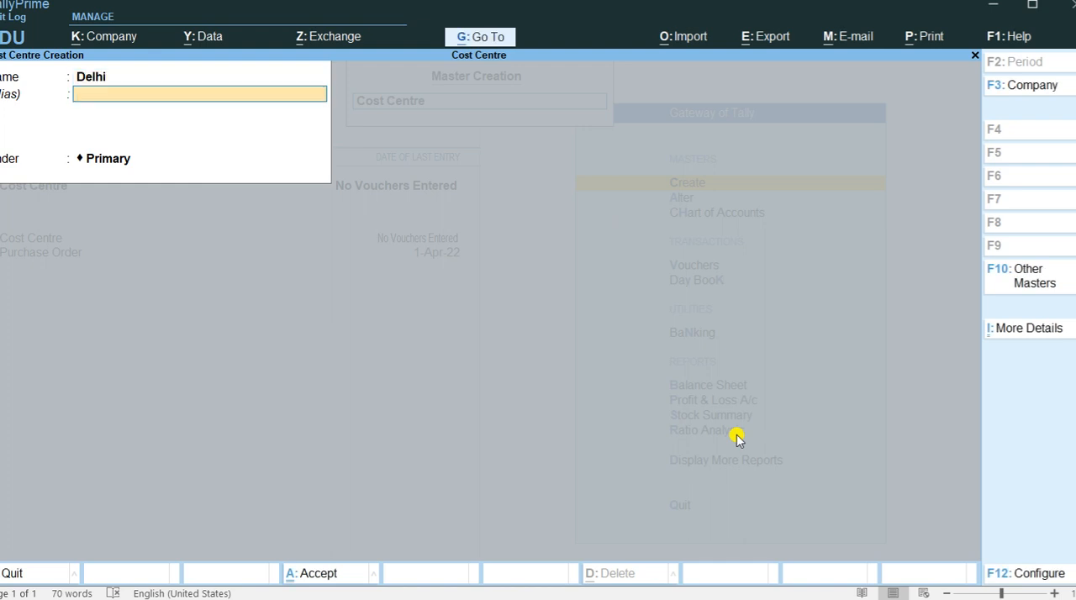
key("Return")
key("Return")
key("Return")
Create a third cost centre named Bathinda under Primary and return to the Gateway of Tally.
type("Bathinda")
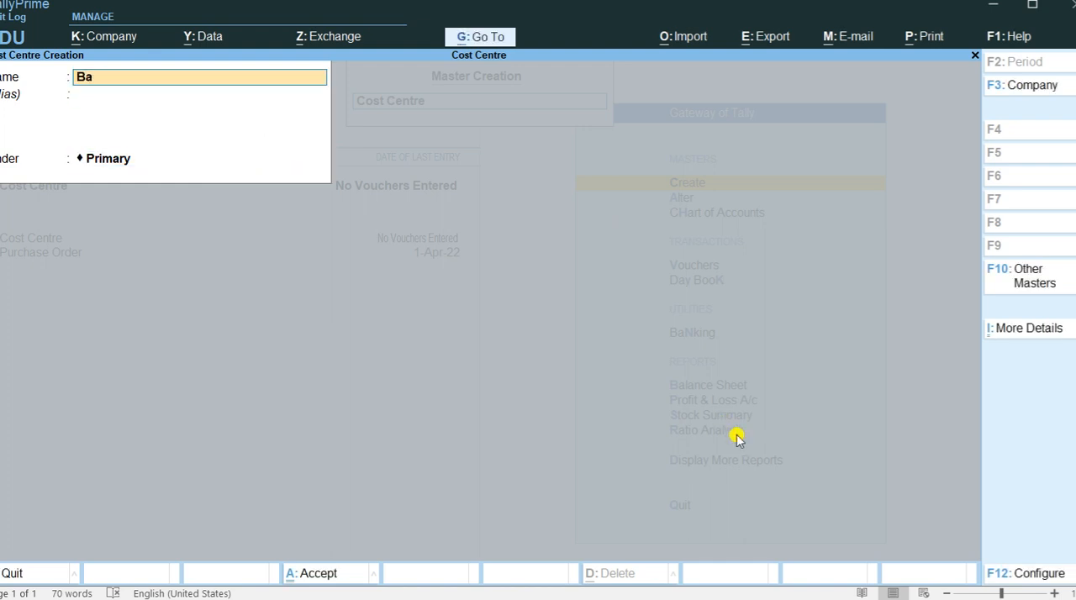
key("Return")
key("Return")
key("Return")
key("Return")
key("Escape")
key("Escape")
Start a payment voucher for the furniture purchase listed in the Word document and assign it to the Delhi cost centre.
key("Down")
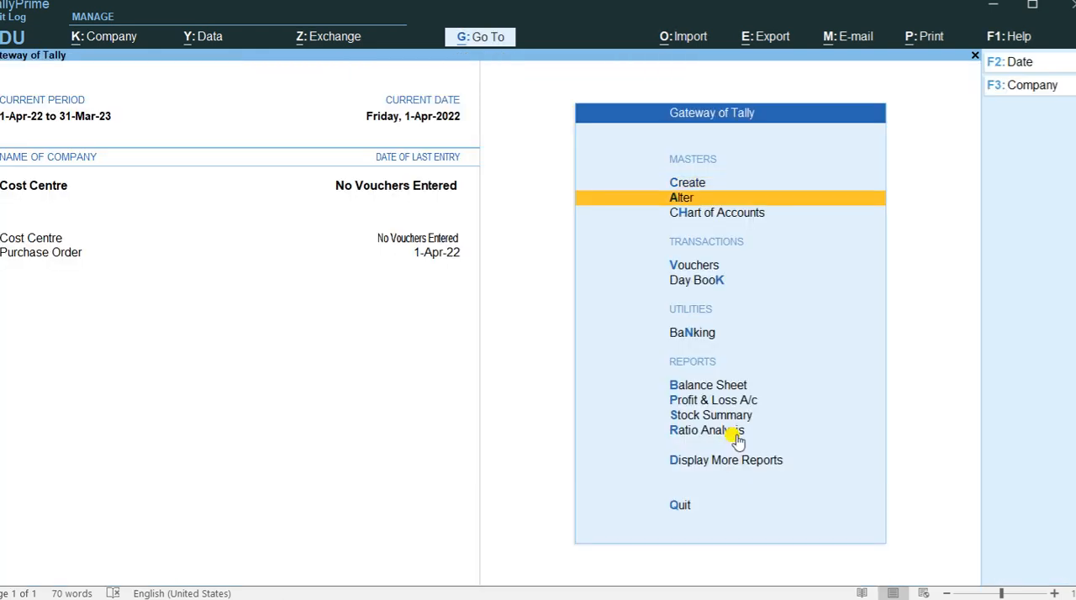
key("Down")
key("Down")
key("Return")
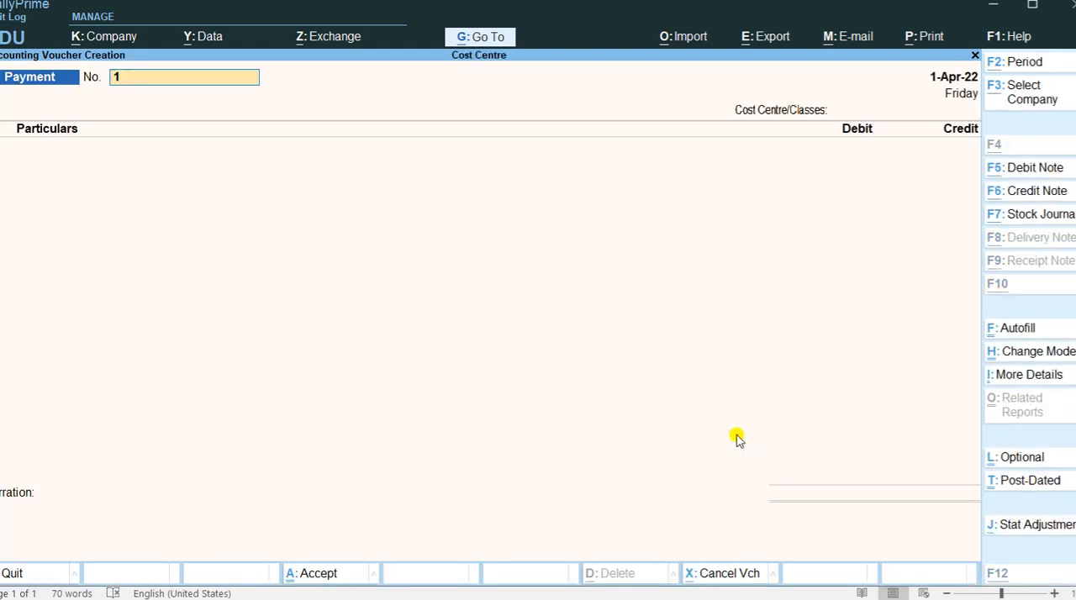
key("alt+Tab")
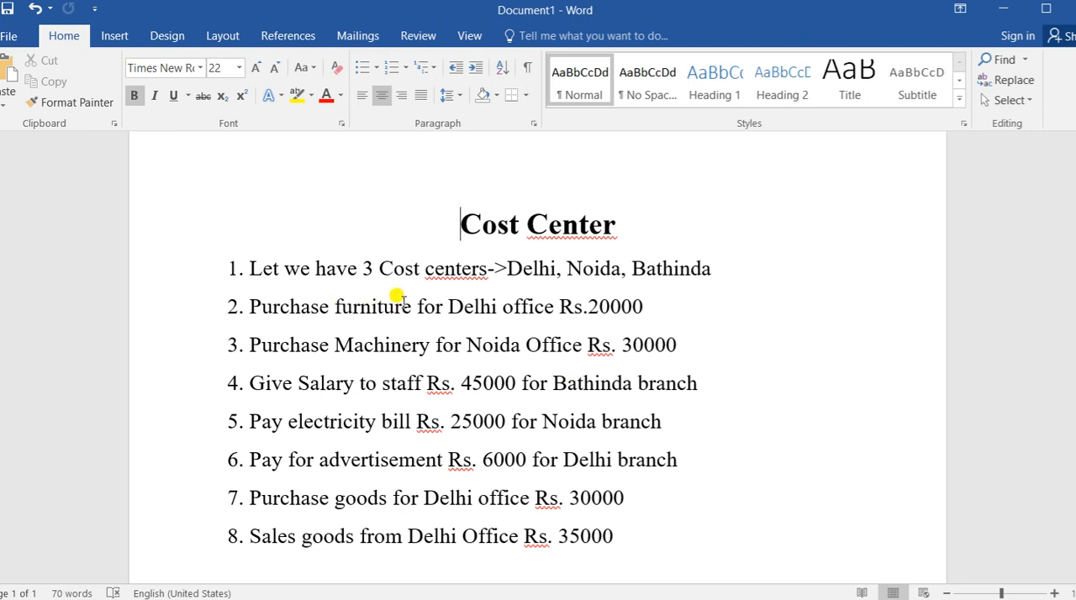
key("alt+Tab")
key("Return")
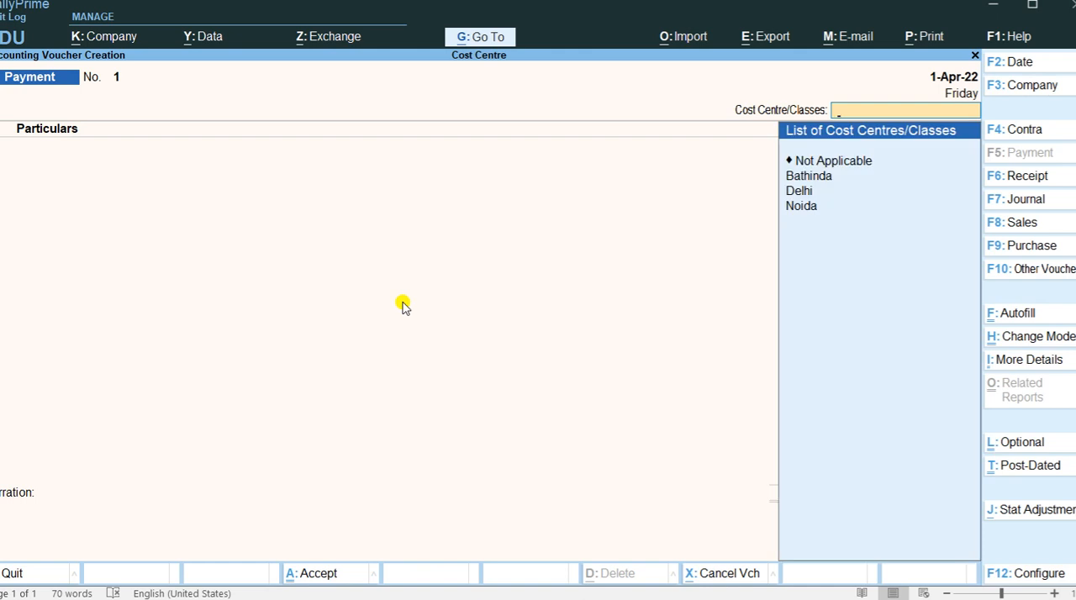
key("Down")
key("Down")
key("Return")
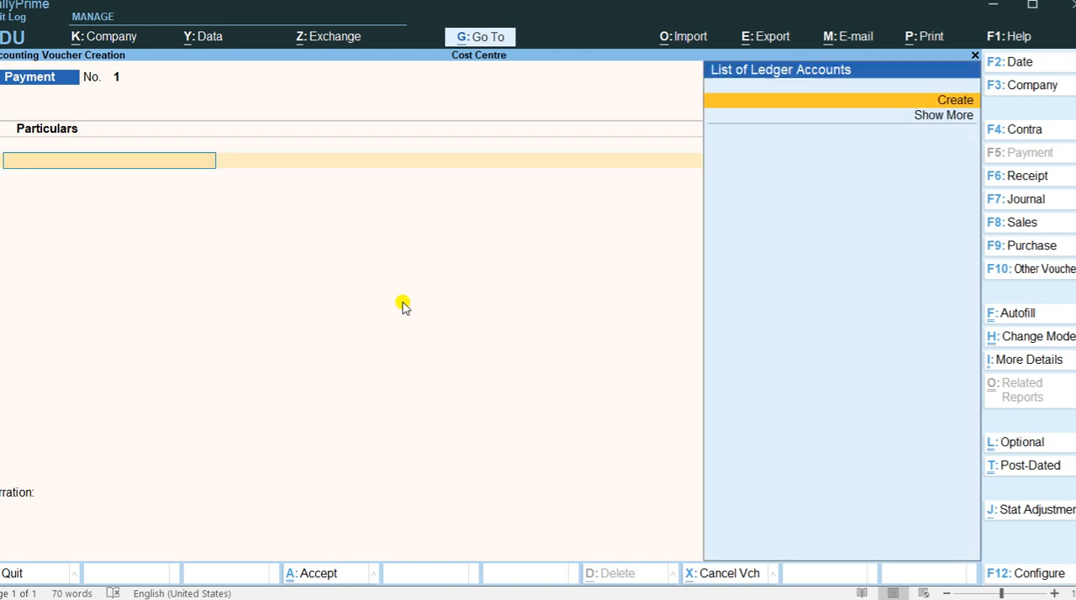
Start a new ledger from the voucher's first line and name it Furniture.
key("Return")
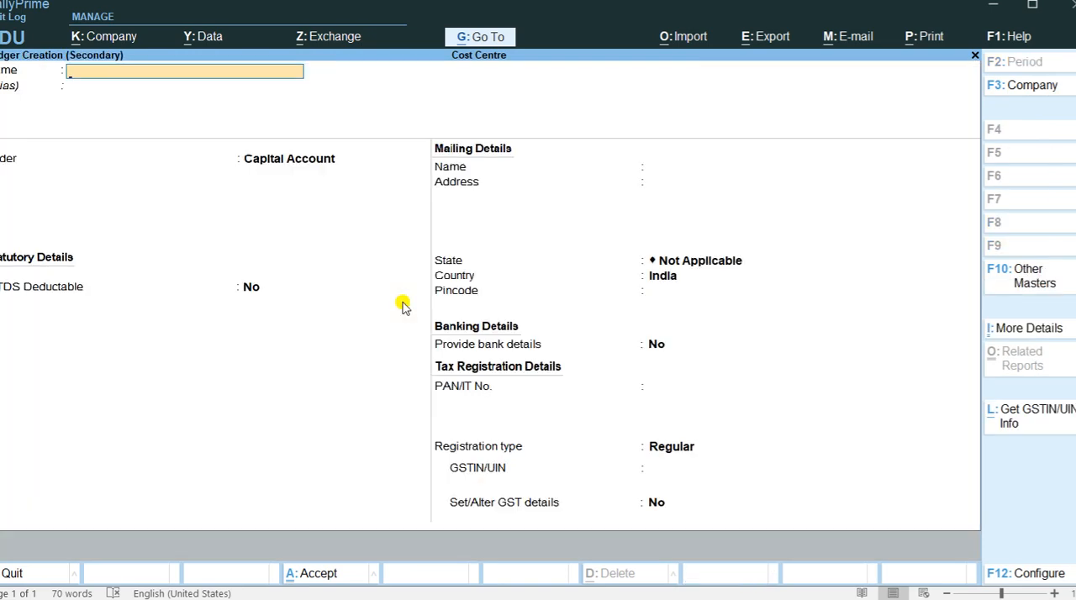
key("alt+Tab")
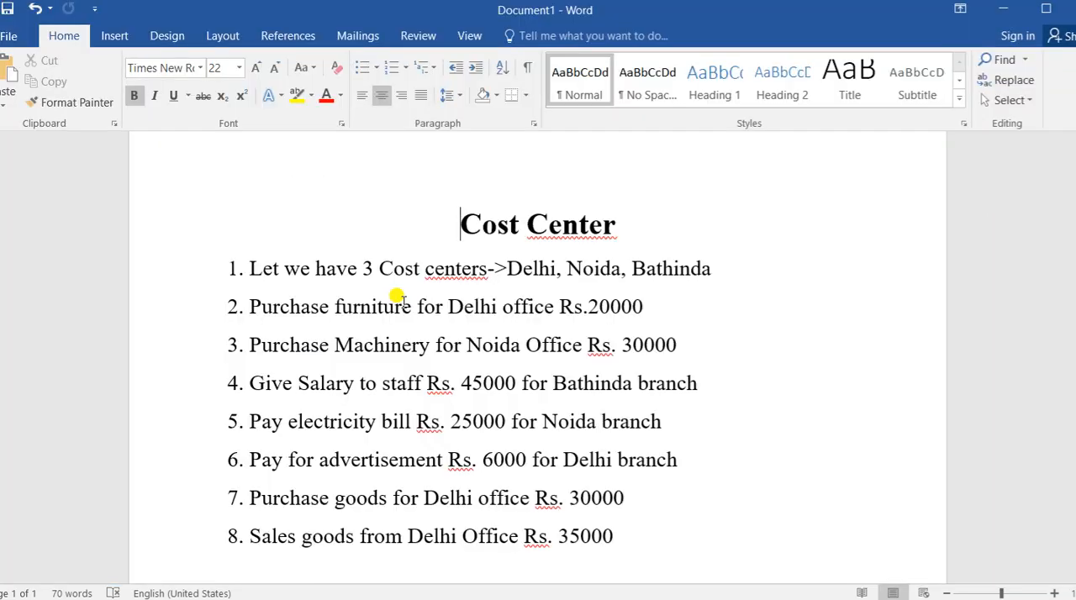
key("alt+Tab")
type("Fun")
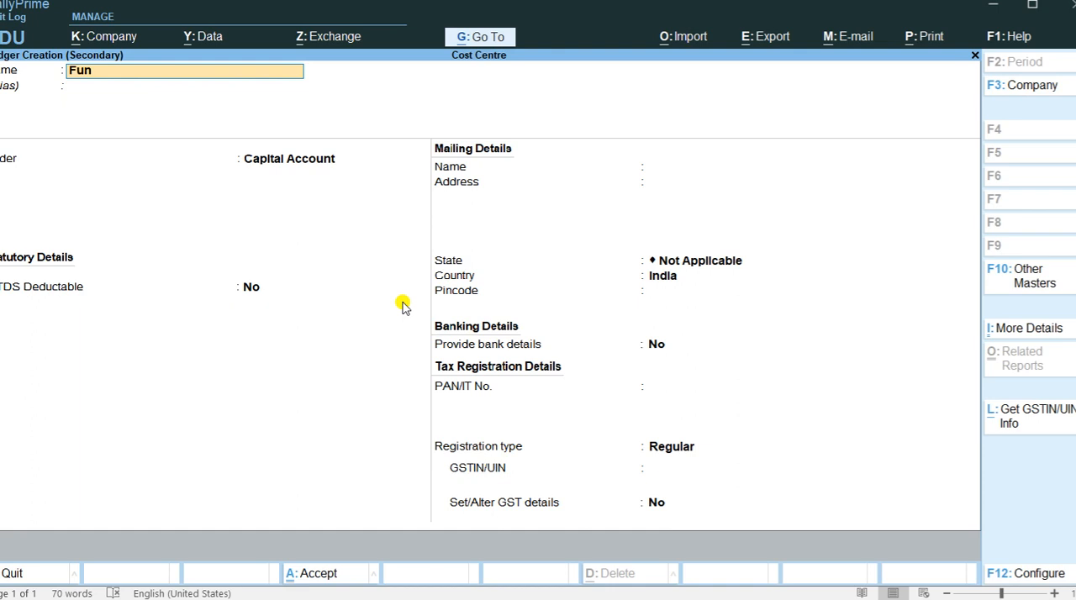
key("BackSpace")
type("rnitut")
key("BackSpace")
key("BackSpace")
key("BackSpace")
type("ture")
key("Return")
Place the Furniture ledger under Fixed Assets, save it, and leave its tax classification blank.
type("Fix")
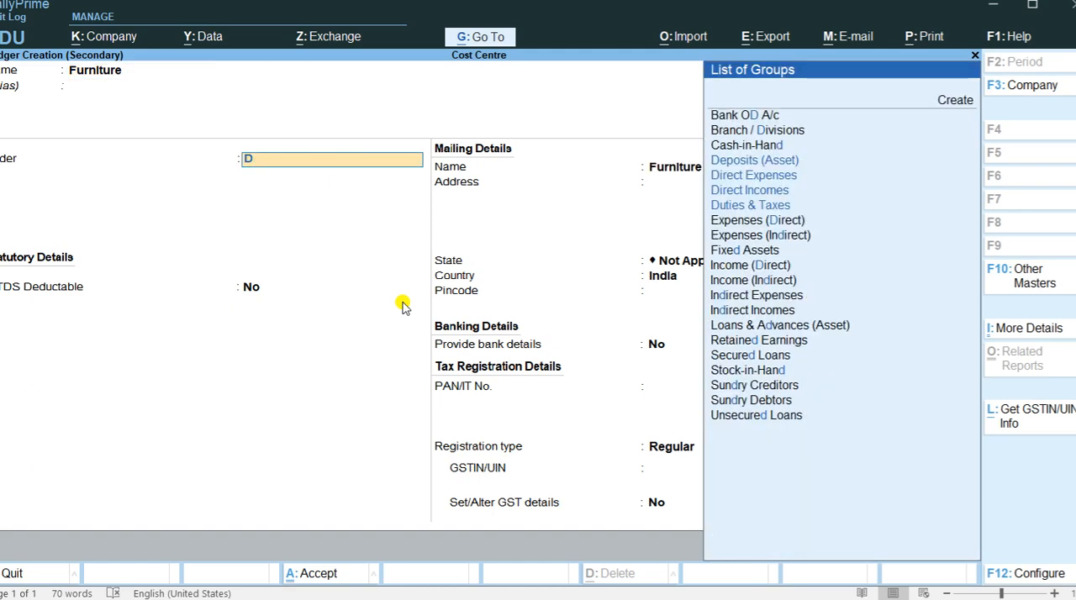
type("e")
key("Return")
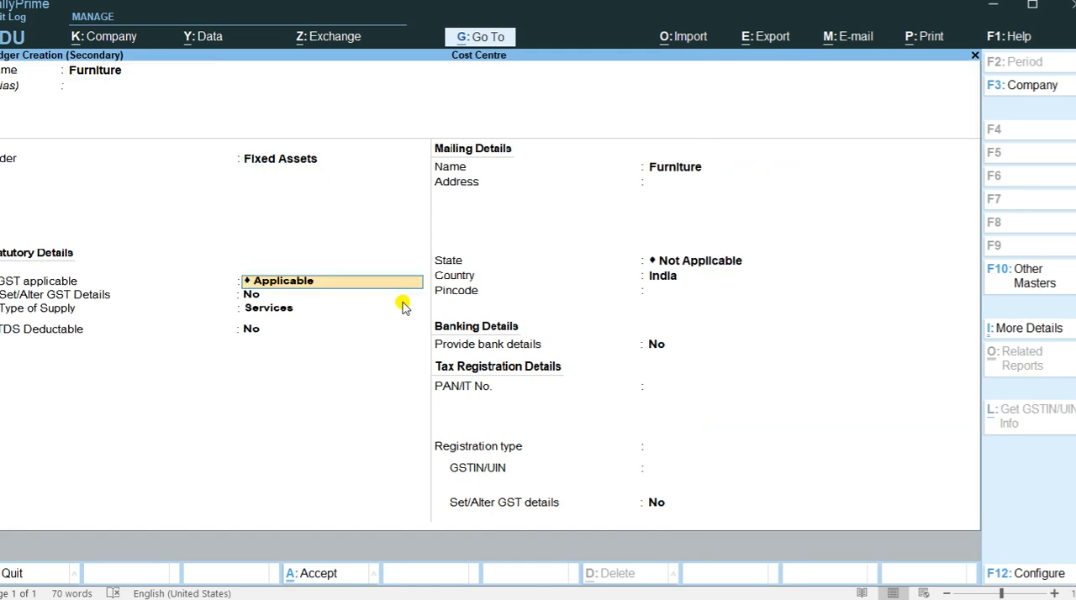
key("ctrl+a")
key("Return")
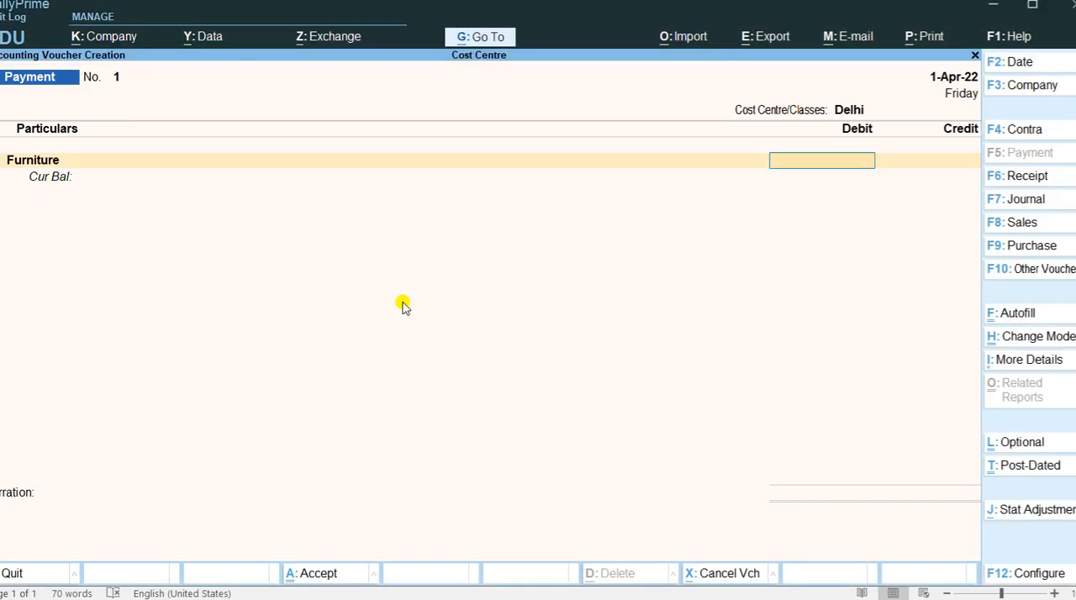
Debit Furniture with 20000, credit Cash for the same amount, and save the payment voucher.
type("20000")
key("Return")
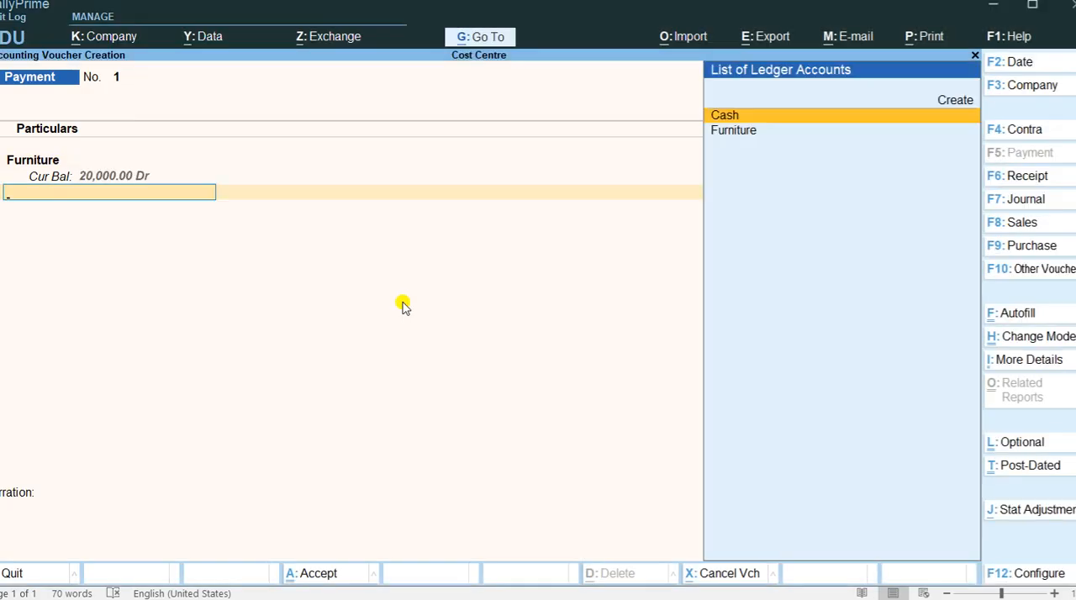
key("Return")
key("Return")
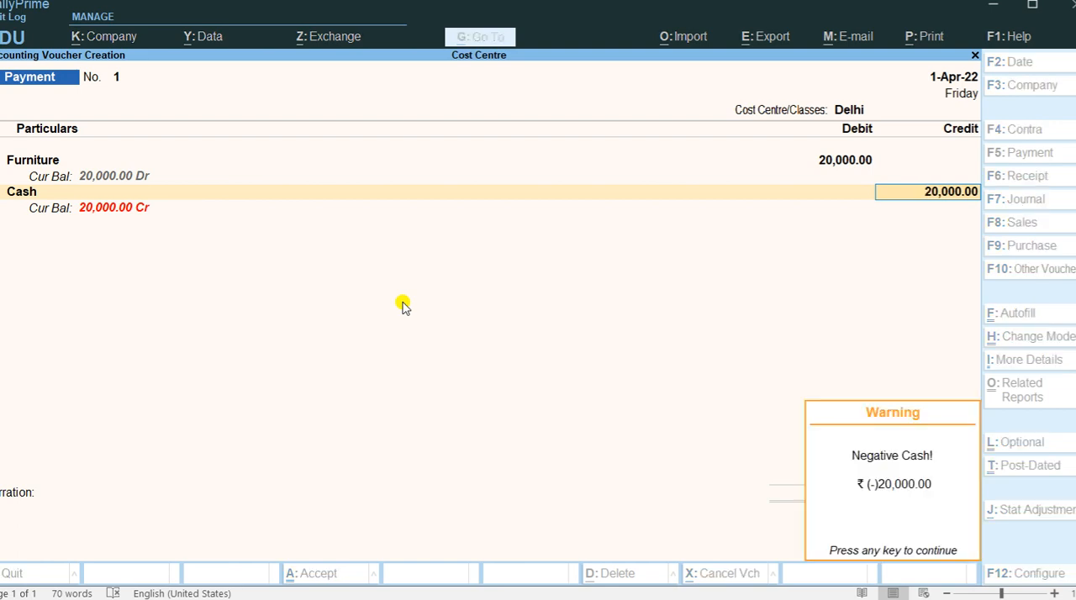
key("Return")
key("ctrl+a")
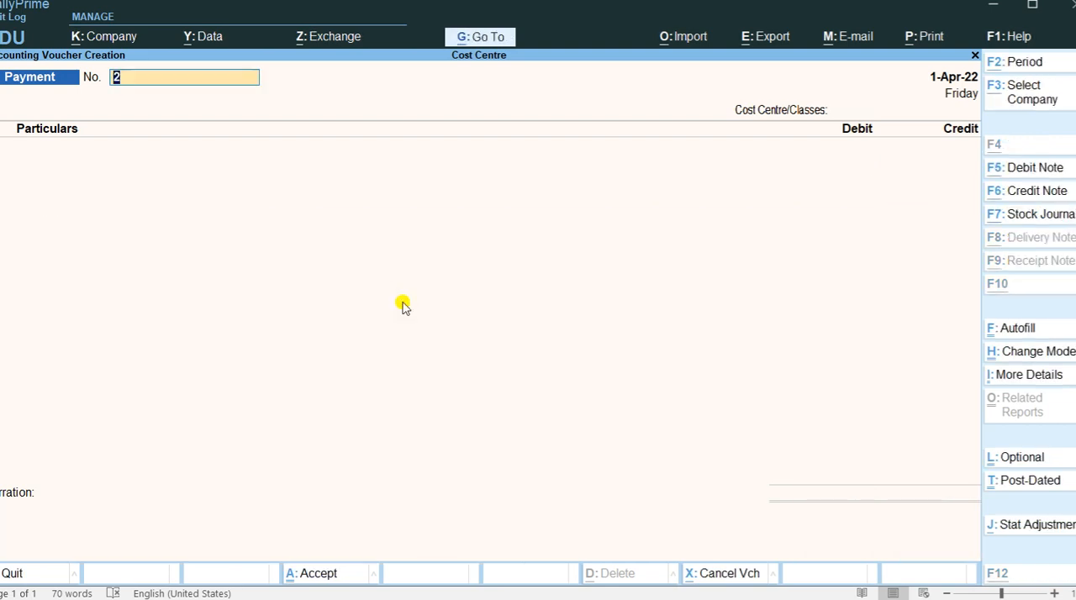
Check the machinery purchase in the Word document and assign the second payment voucher to the Noida cost centre.
key("alt+Tab")
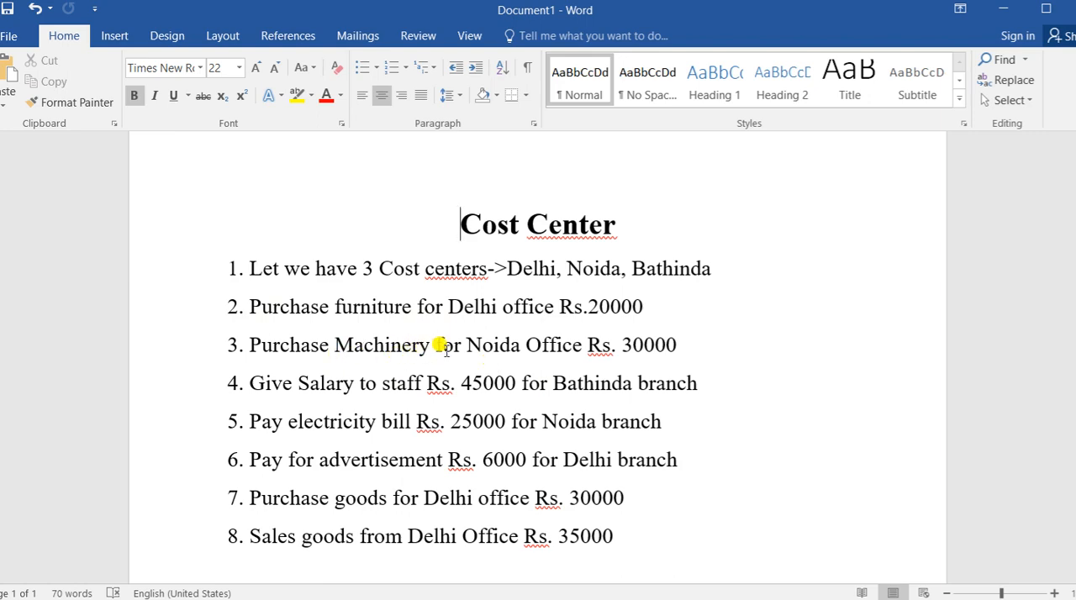
key("alt+Tab")
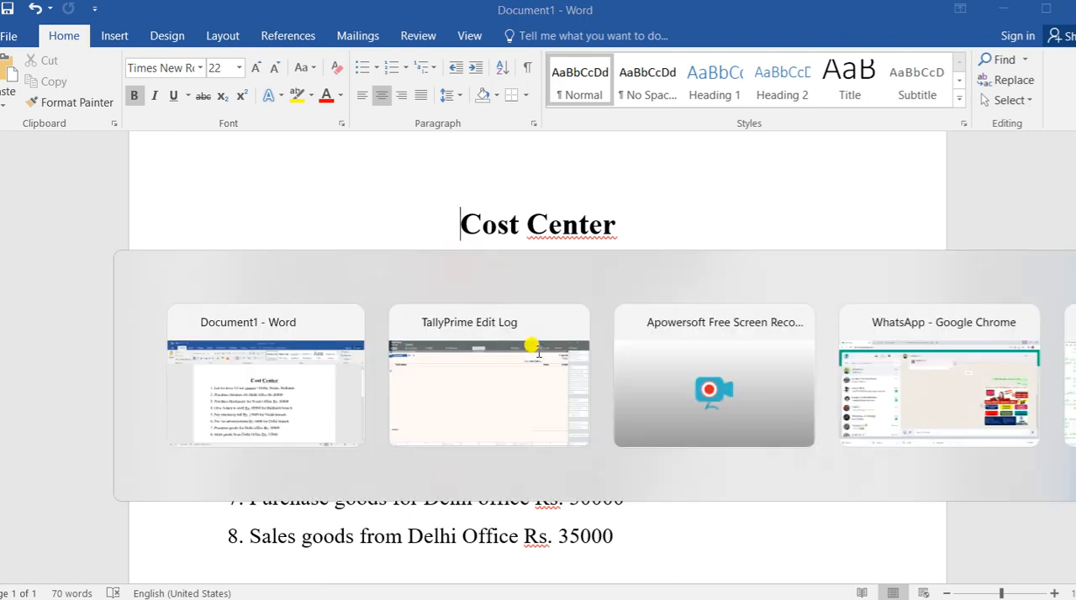
key("Return")
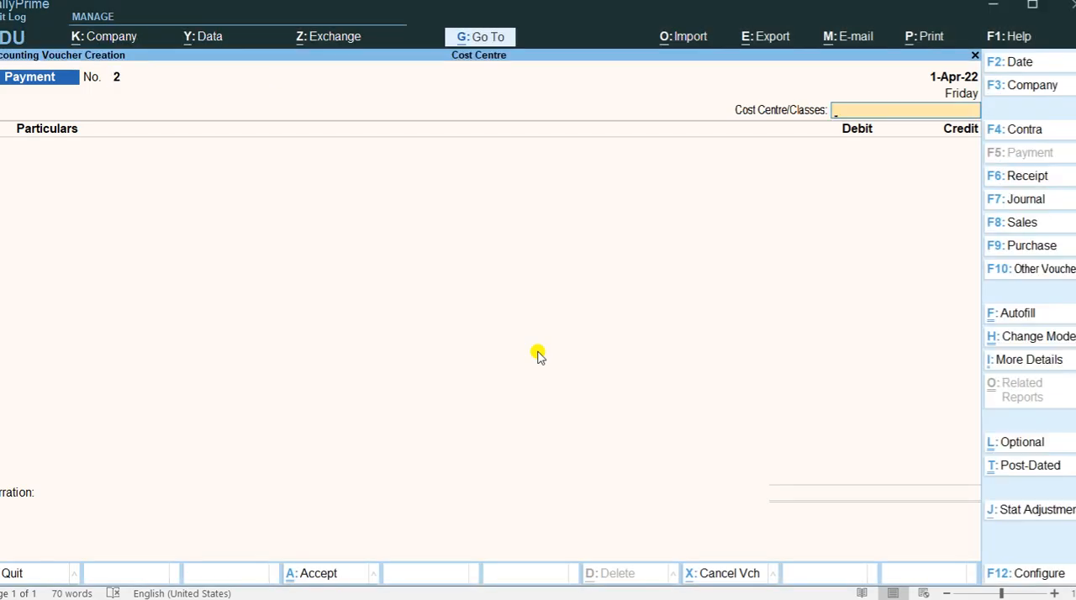
type("N")
key("Return")
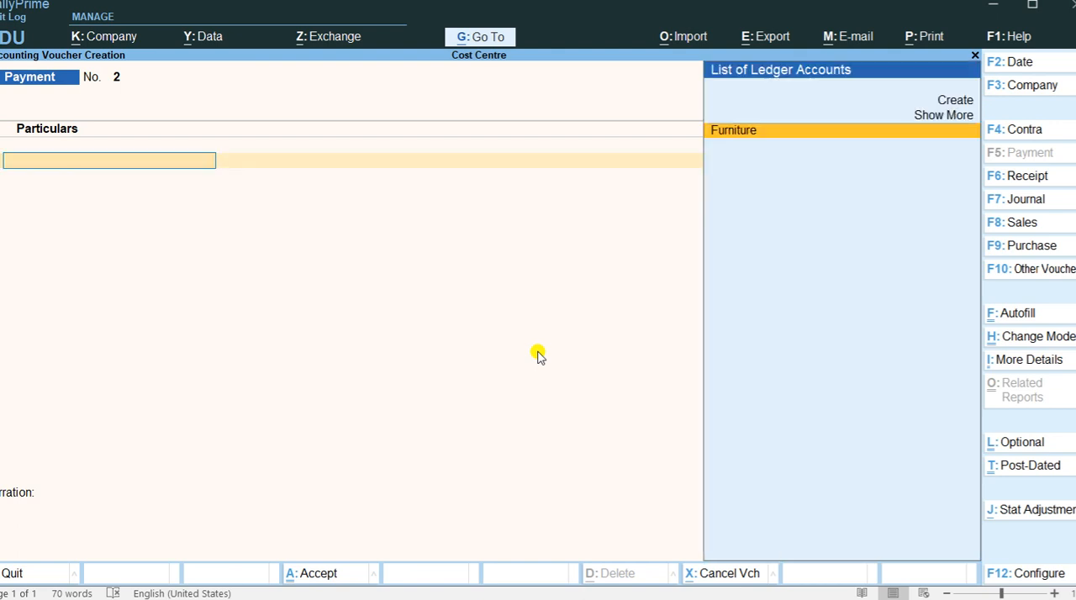
Create a ledger named Mach under Fixed Assets from the voucher, leaving its tax classification blank.
key("alt+c")
type("Mach")
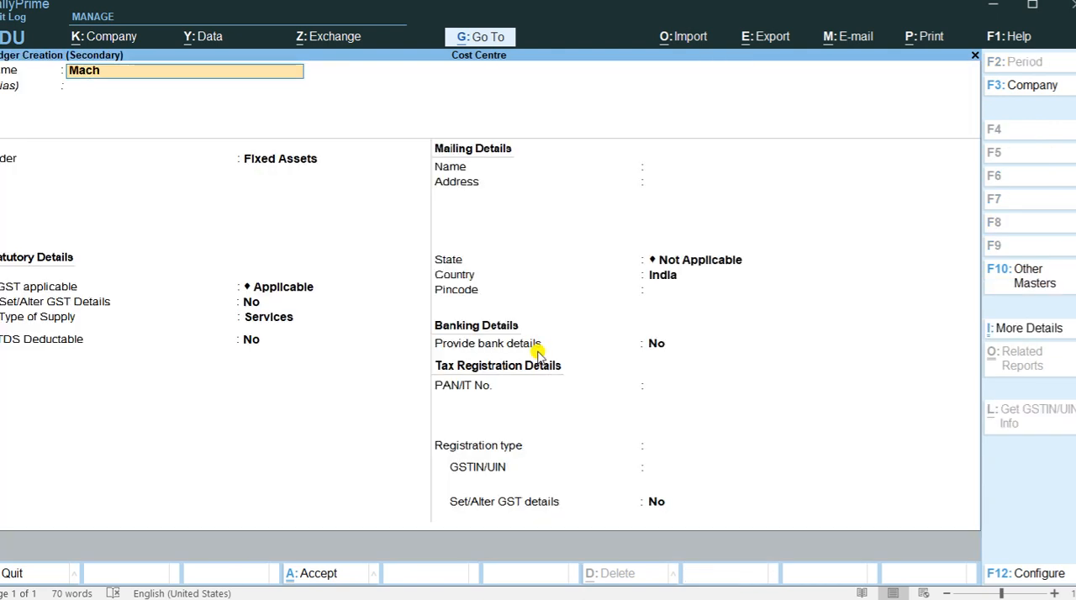
key("Return")
key("Return")
key("ctrl+a")
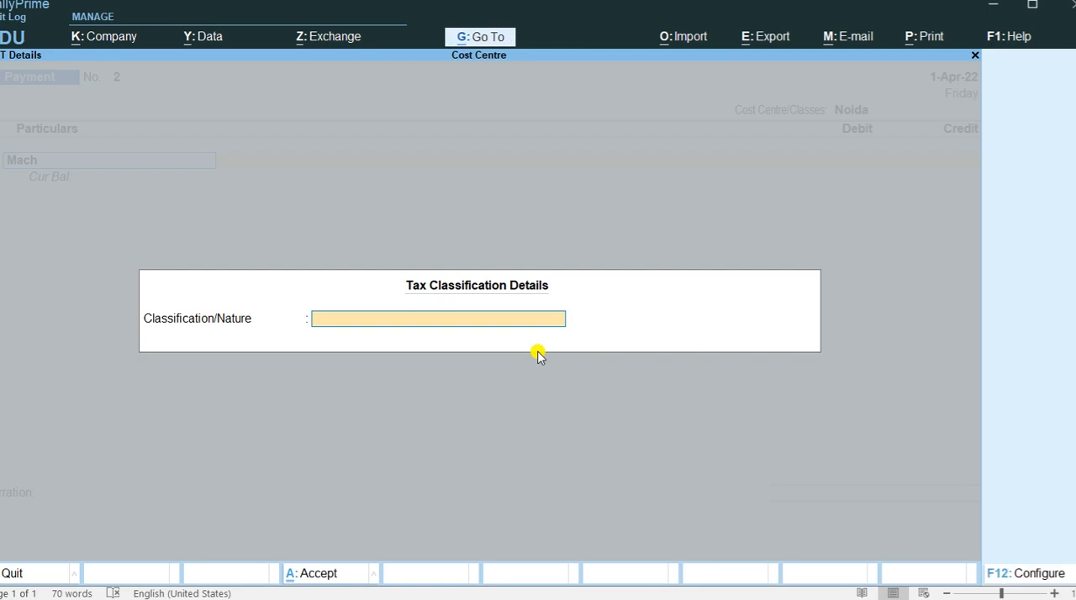
key("Return")
Debit Mach with 30000 as listed in the Word document, credit Cash, and save the payment voucher.
key("alt+Tab")
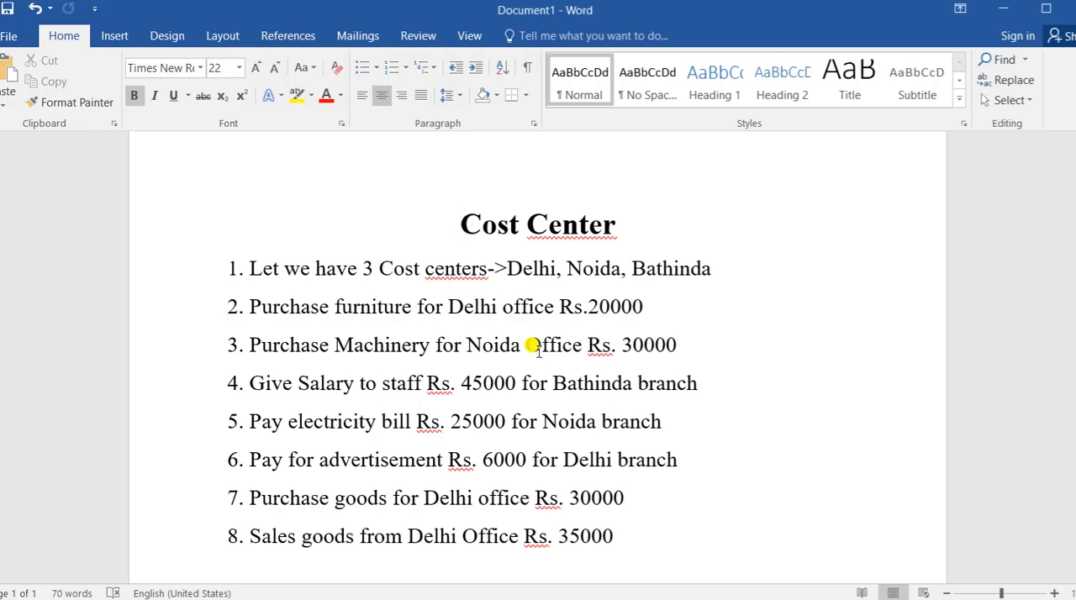
key("alt+Tab")
type("30000")
key("Return")
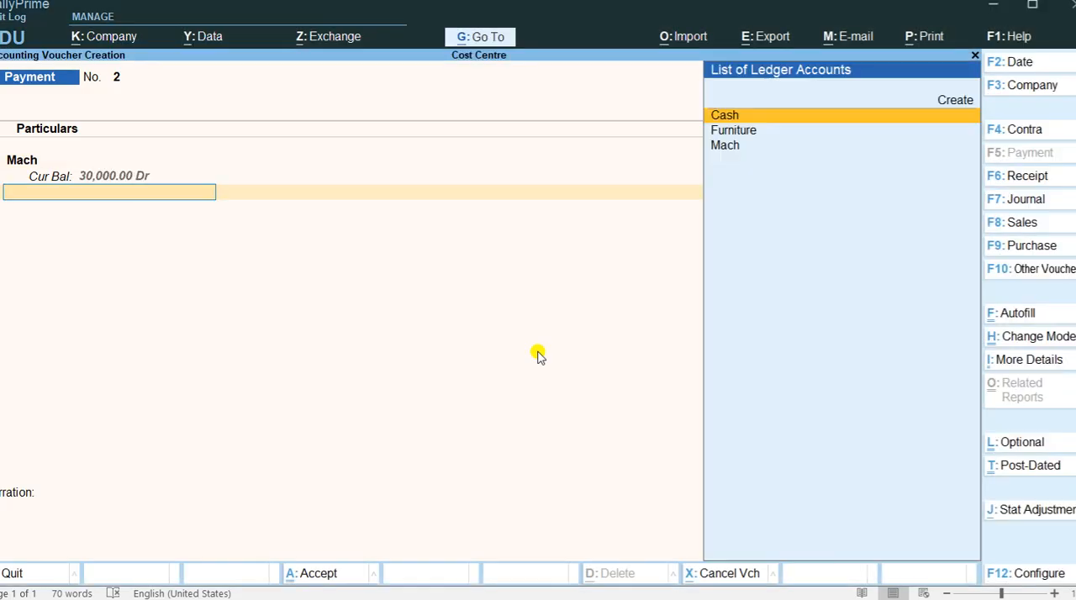
key("Return")
key("ctrl+a")
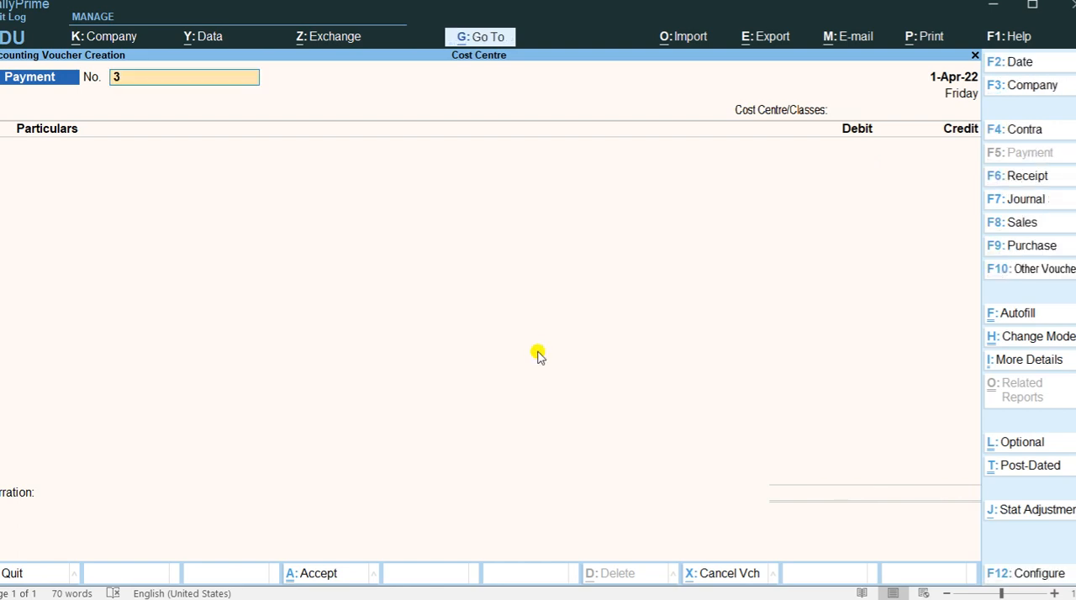
Check the salary payment in the Word document and assign the third payment voucher to the Bathinda cost centre.
key("alt+Tab")
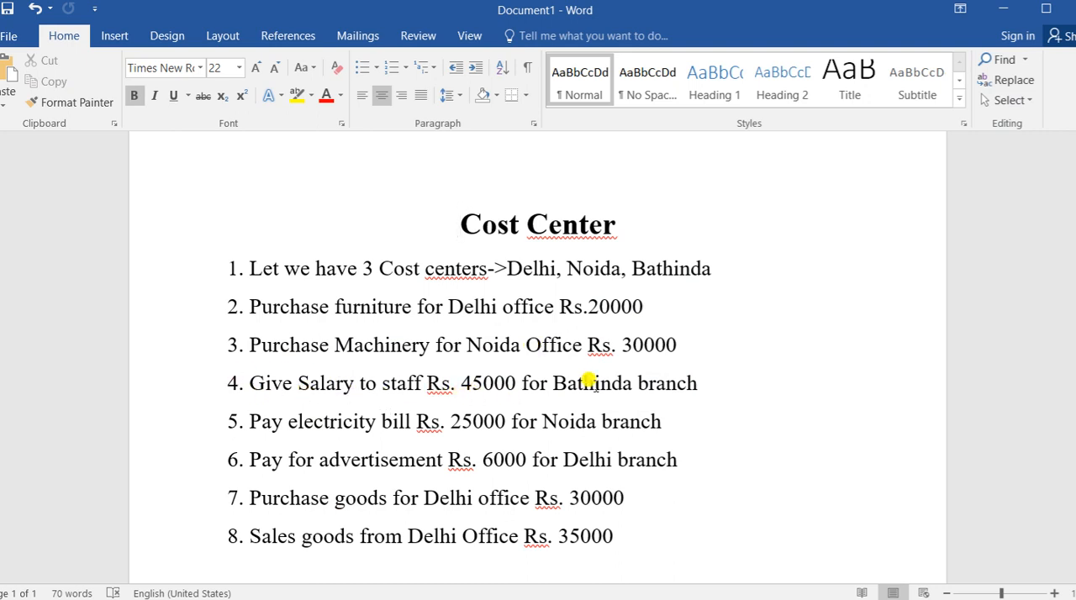
key("alt+Tab")
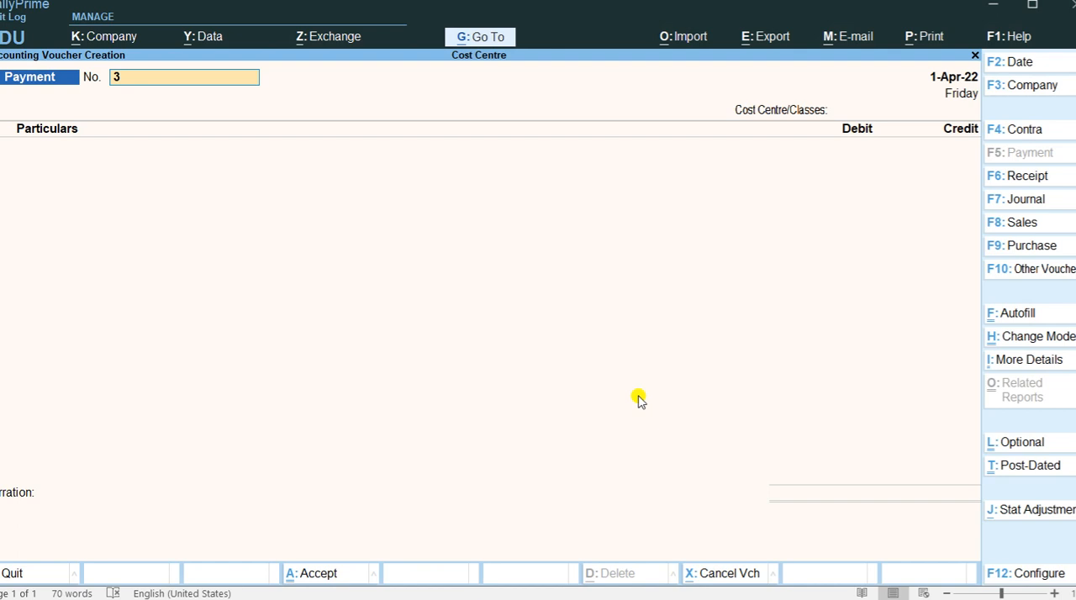
key("Return")
type("B")
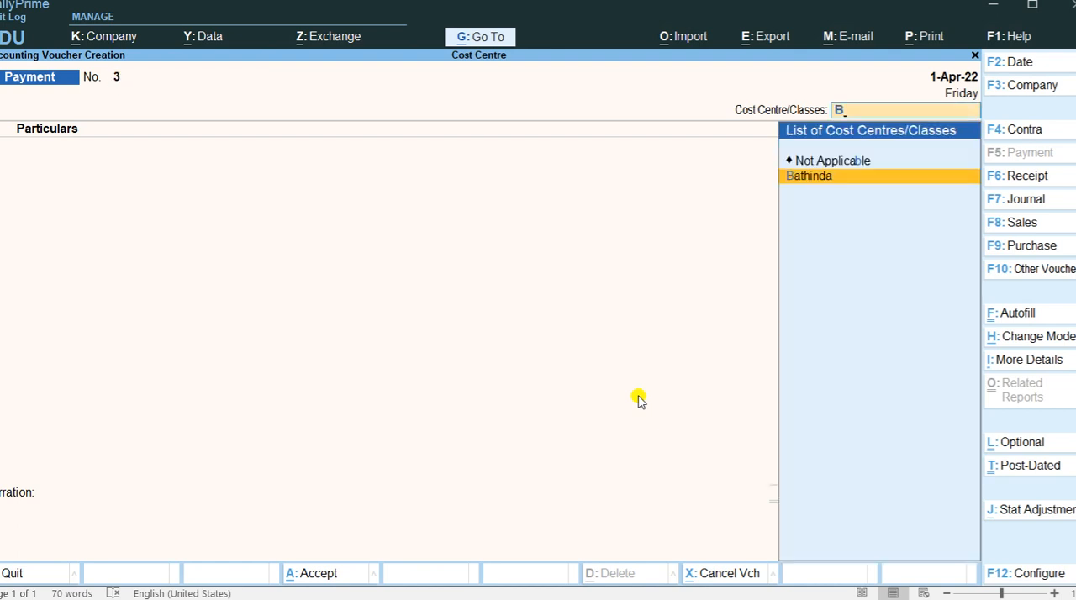
key("Return")
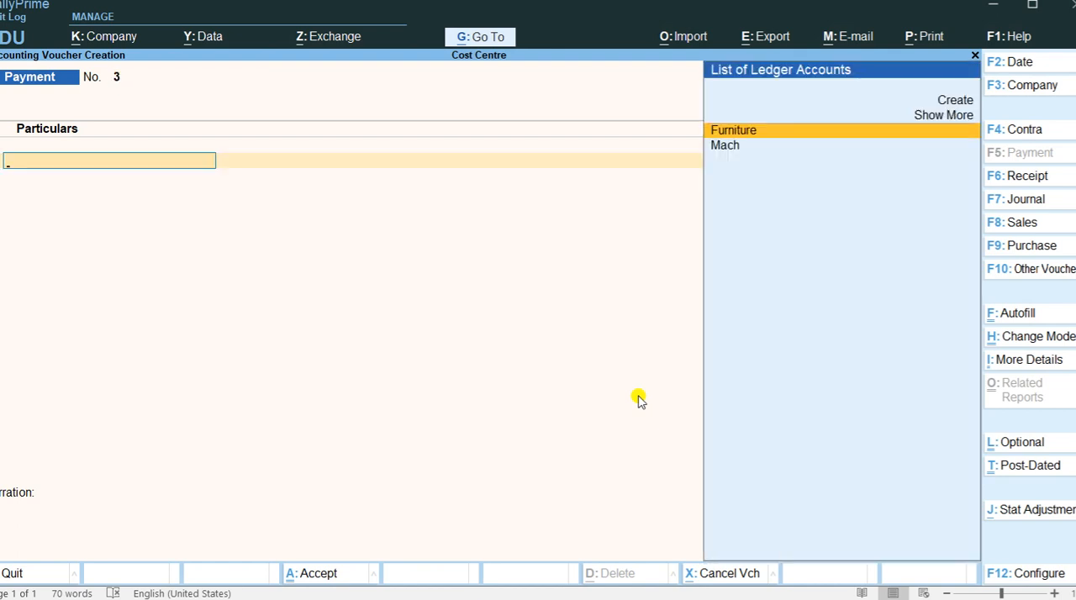
Create a ledger named Salray under Indirect Expenses from the voucher.
key("Up")
key("Up")
key("Return")
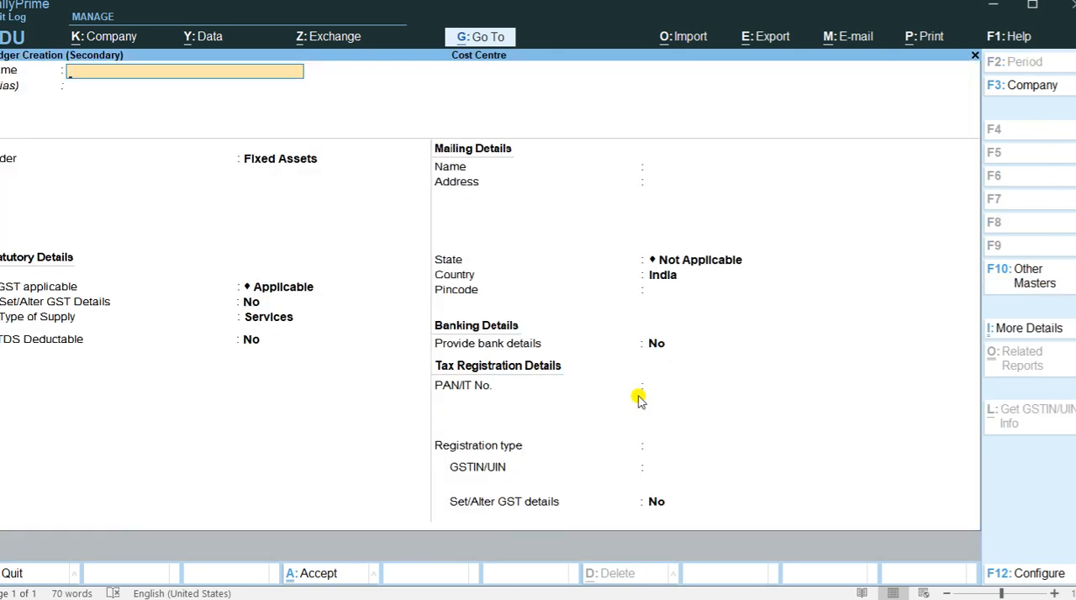
type("Salrat")
key("BackSpace")
type("y")
key("Return")
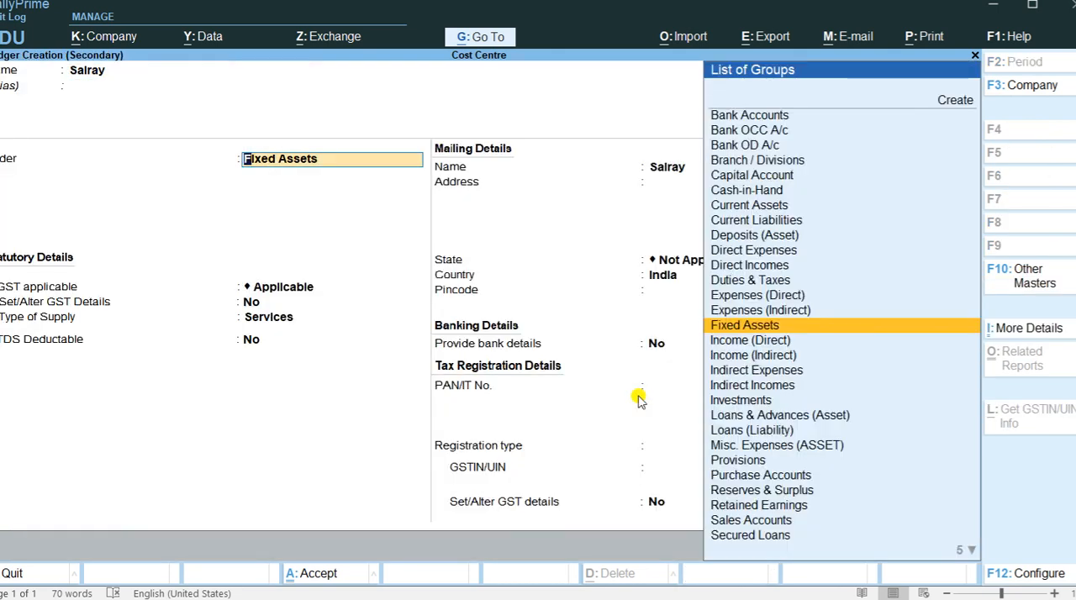
type("In")
key("Down")
key("Down")
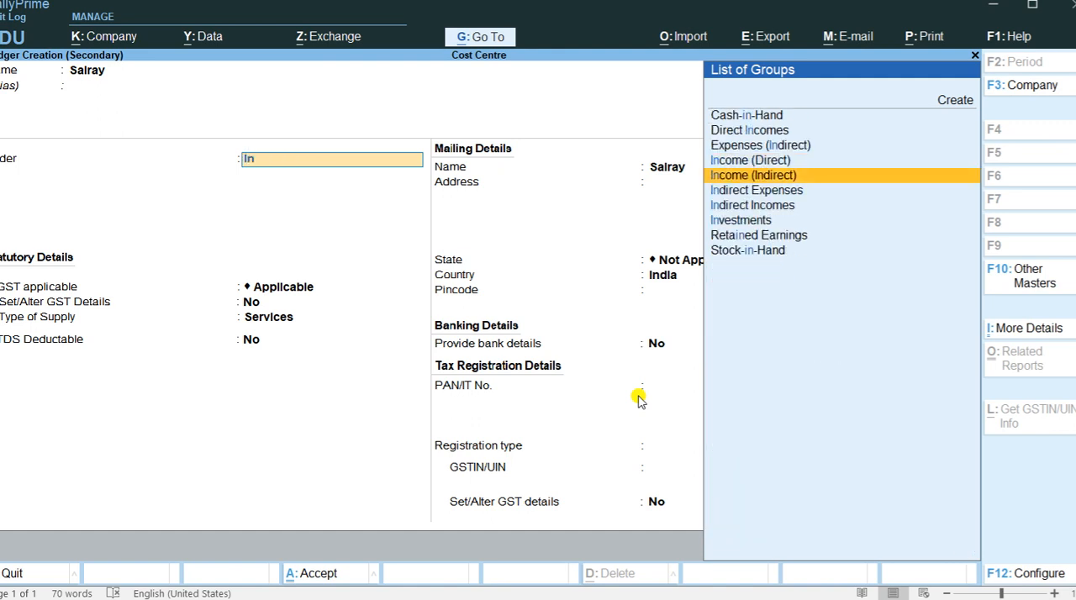
key("Return")
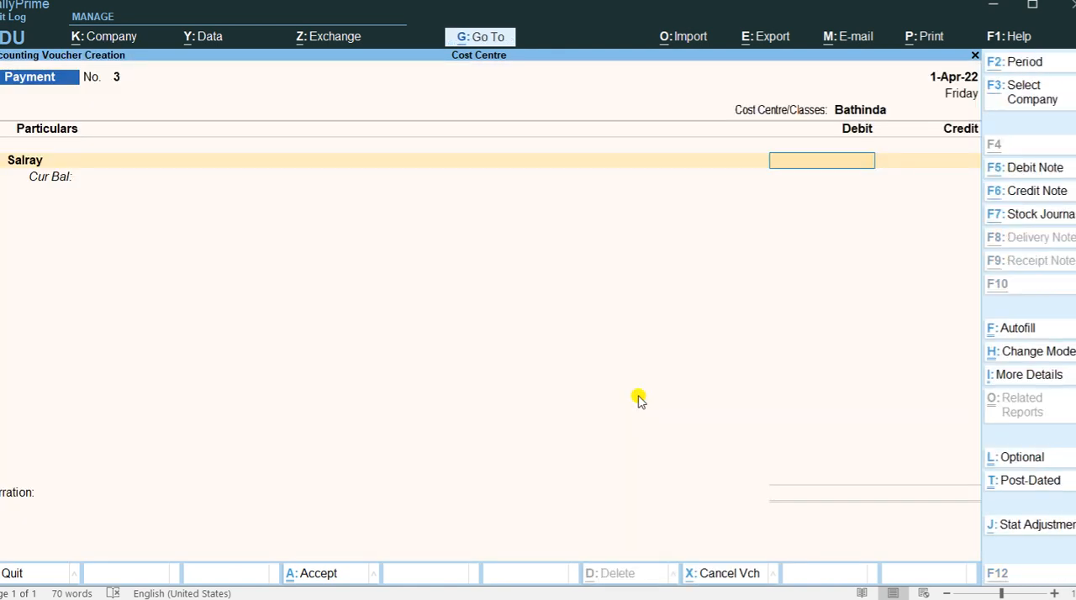
Debit Salray with 45000 as listed in the Word document, credit Cash, and save the payment voucher.
key("alt+Tab")
key("alt+Tab")
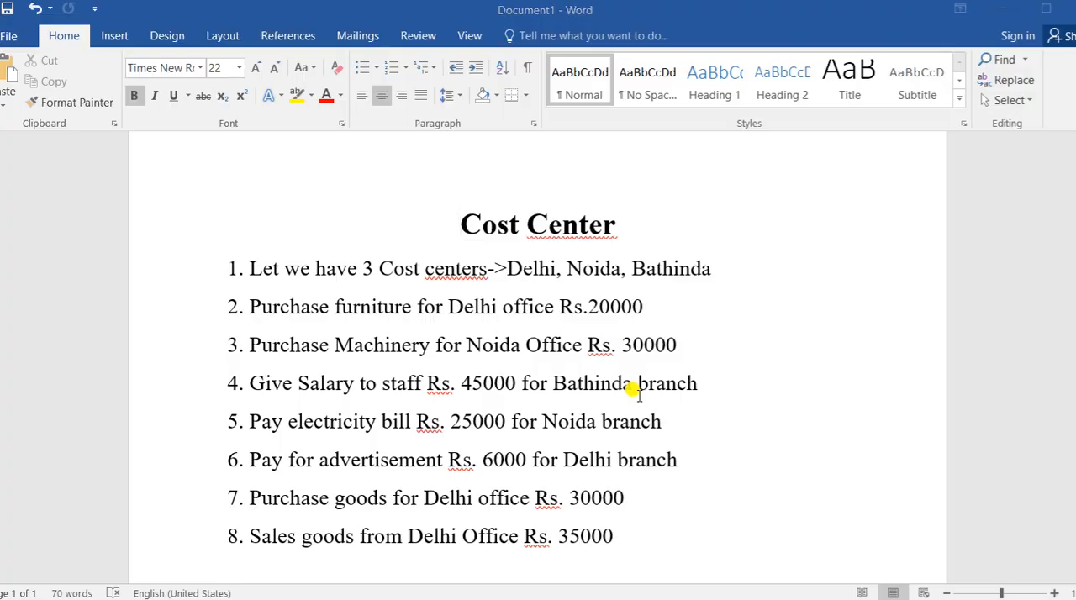
type("45000")
key("Return")
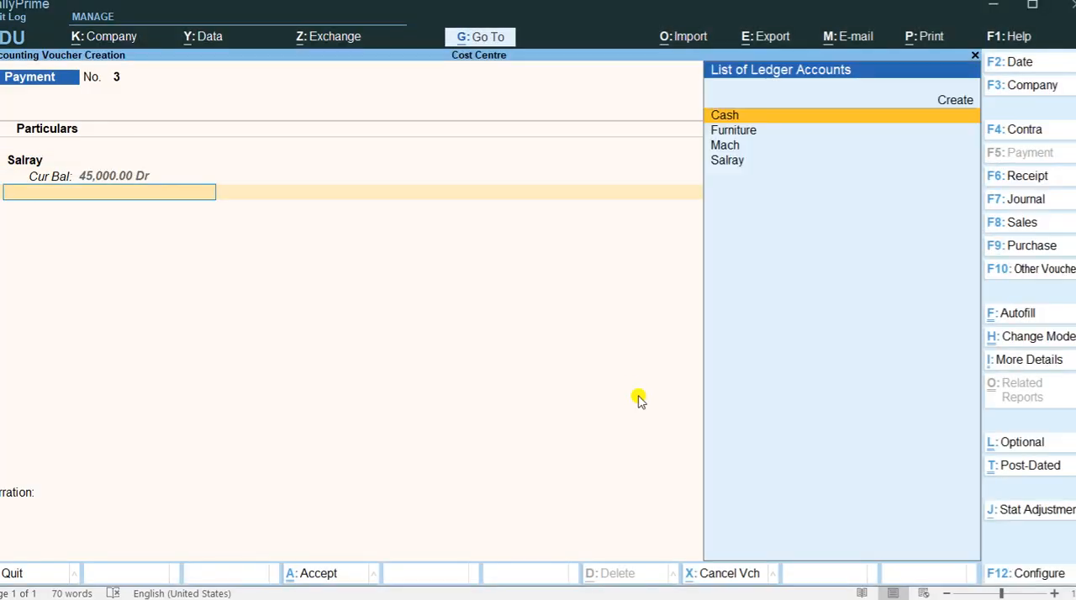
key("Return")
key("ctrl+a")
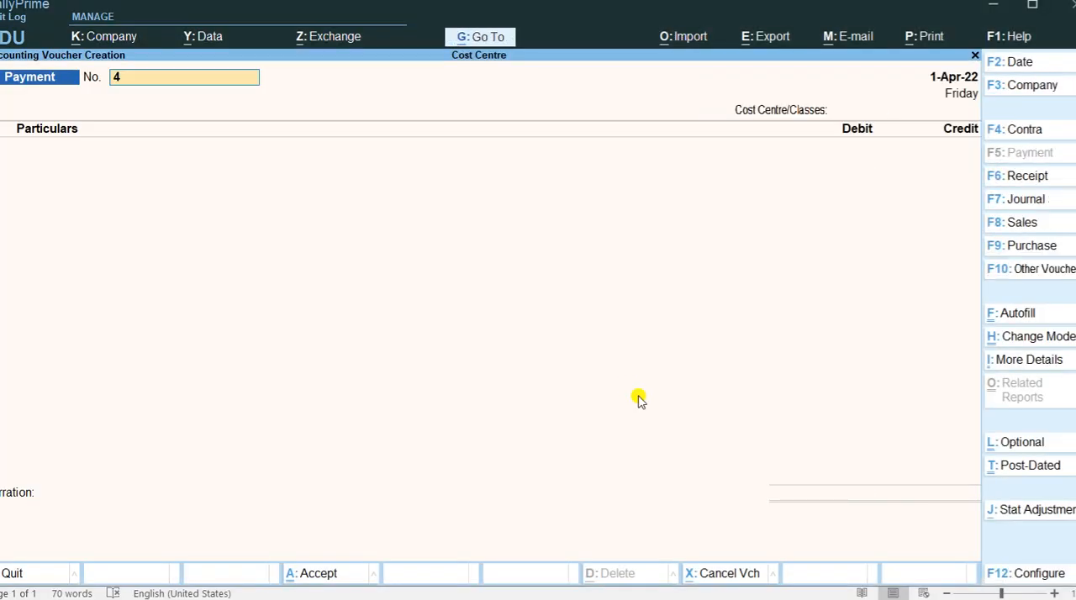
Check the electricity bill in the Word document and assign the fourth payment voucher to the Noida cost centre.
key("alt+Tab")
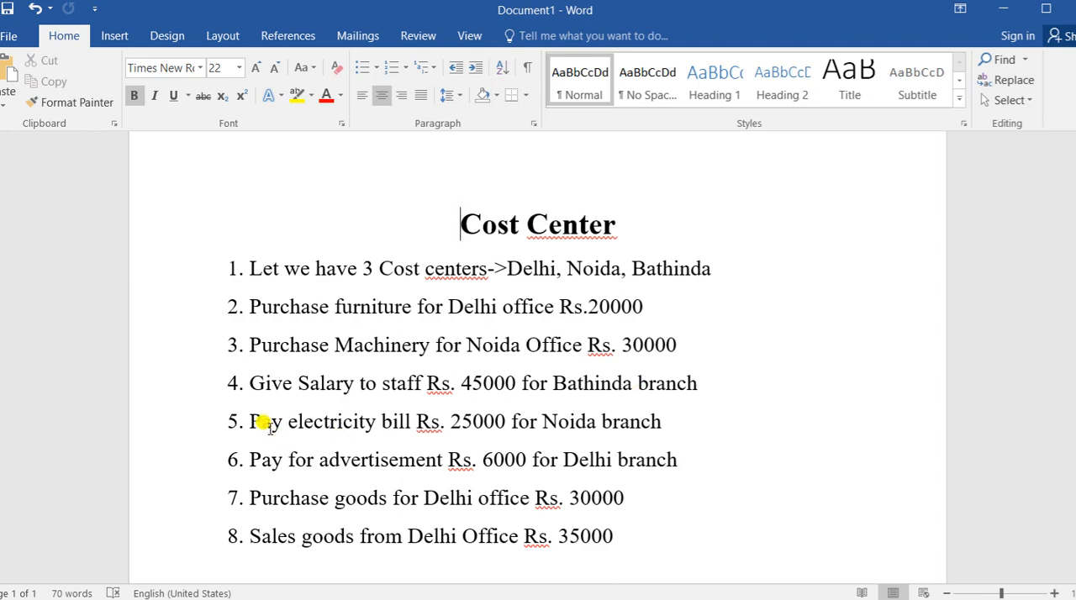
key("alt+Tab")
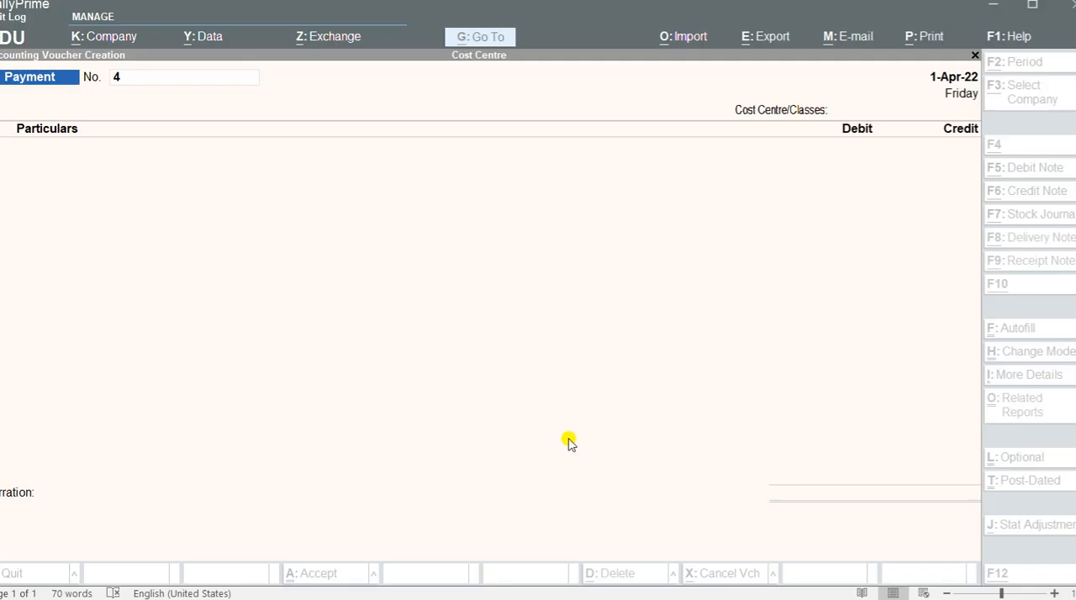
key("Return")
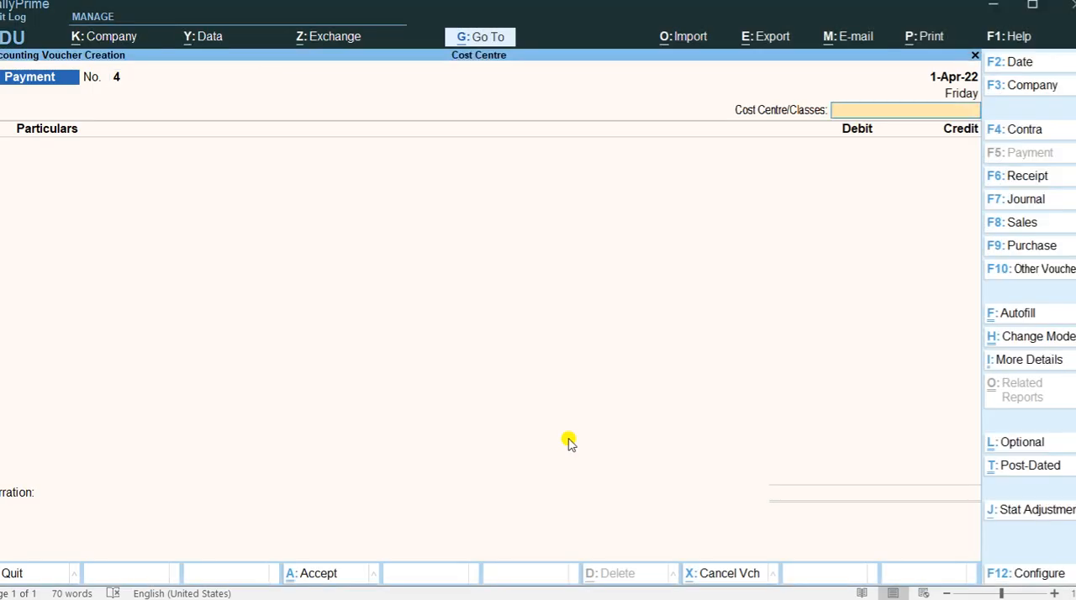
key("Return")
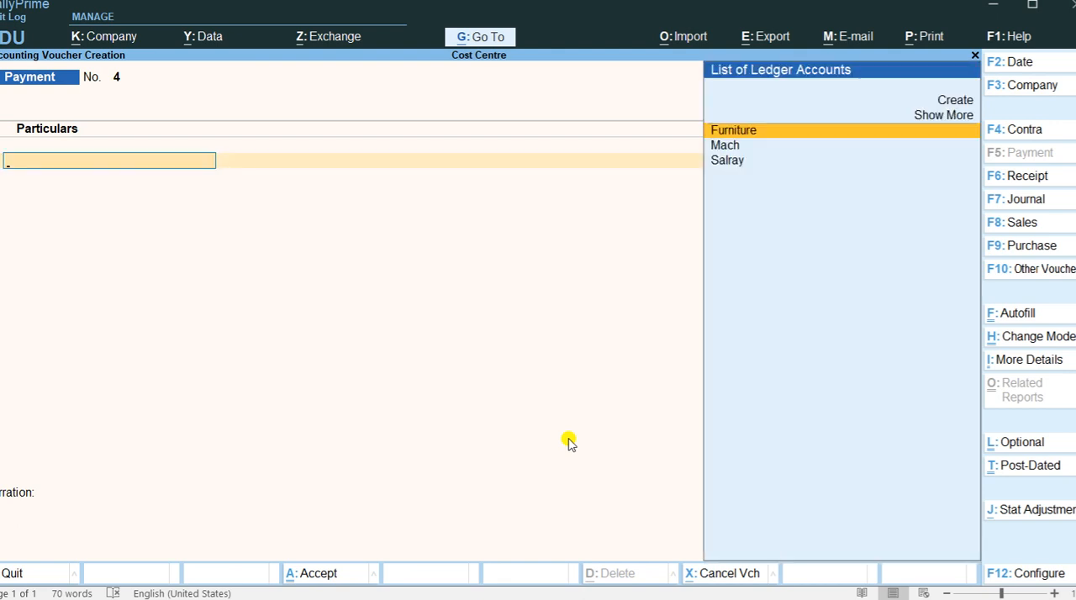
Create a ledger named Bills from the voucher, keeping it under Indirect Expenses.
key("Up")
key("Up")
key("Return")
type("Bi")
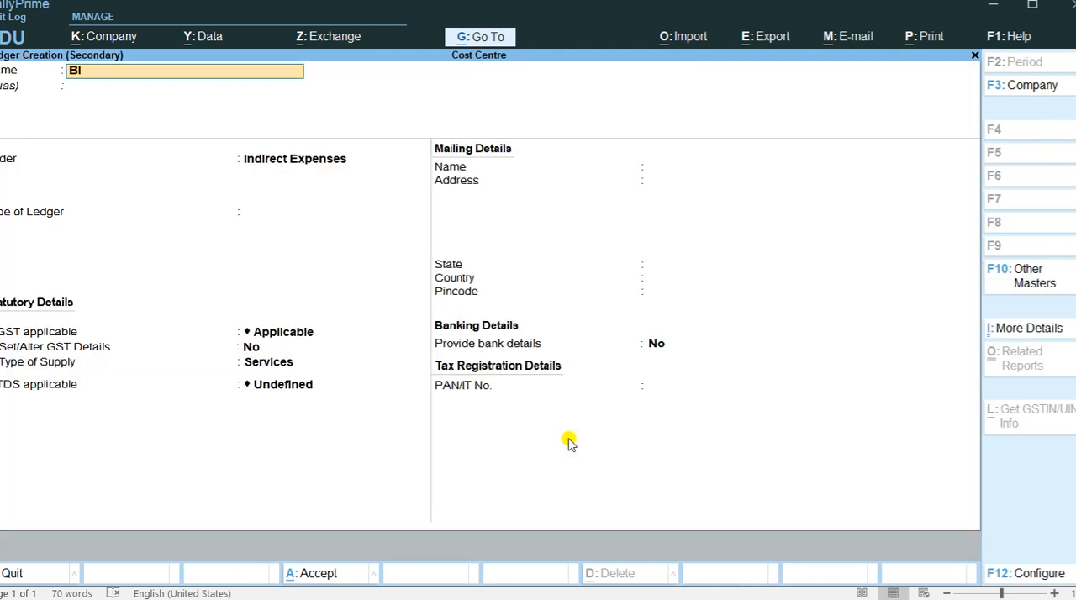
type("lls")
key("Return")
key("Return")
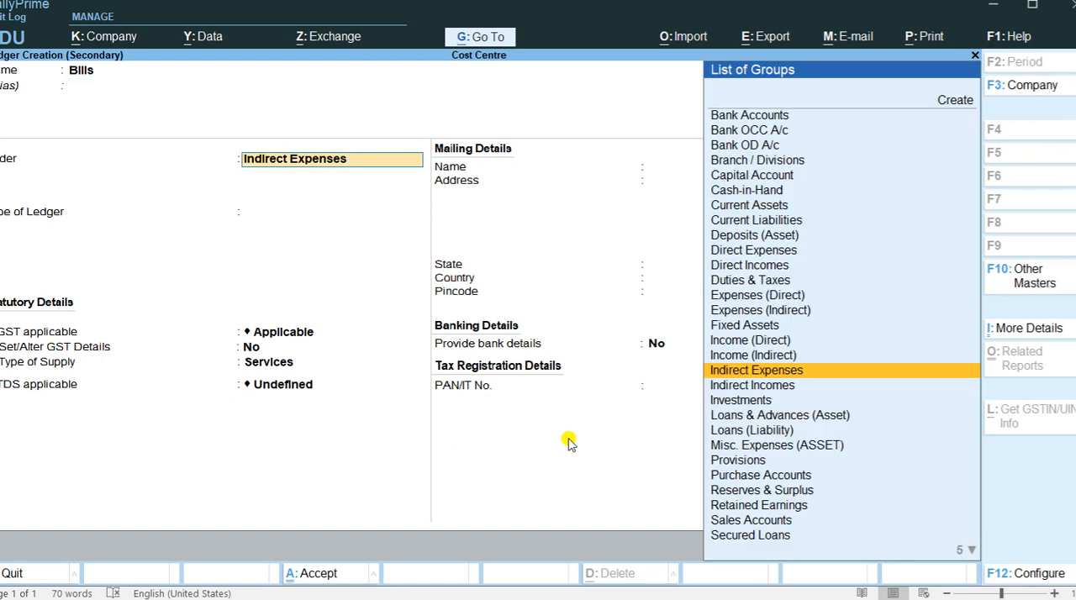
key("ctrl+a")
key("ctrl+a")
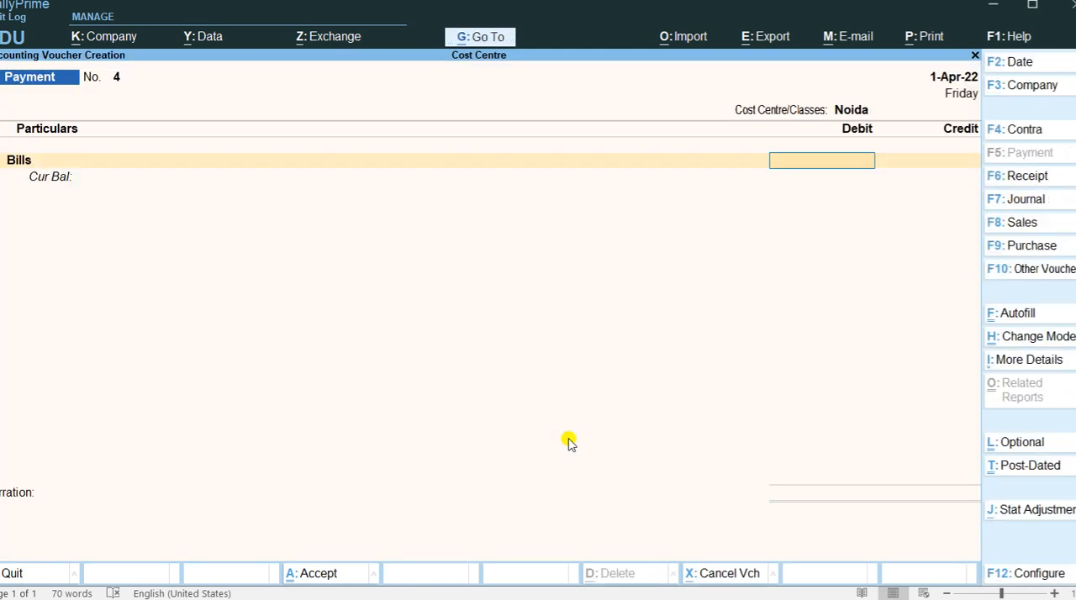
Debit Bills with 25000 as listed in the Word document.
key("alt+Tab")
key("alt+Tab")
type("25,00")
type("0.0")
key("BackSpace")
key("Return")
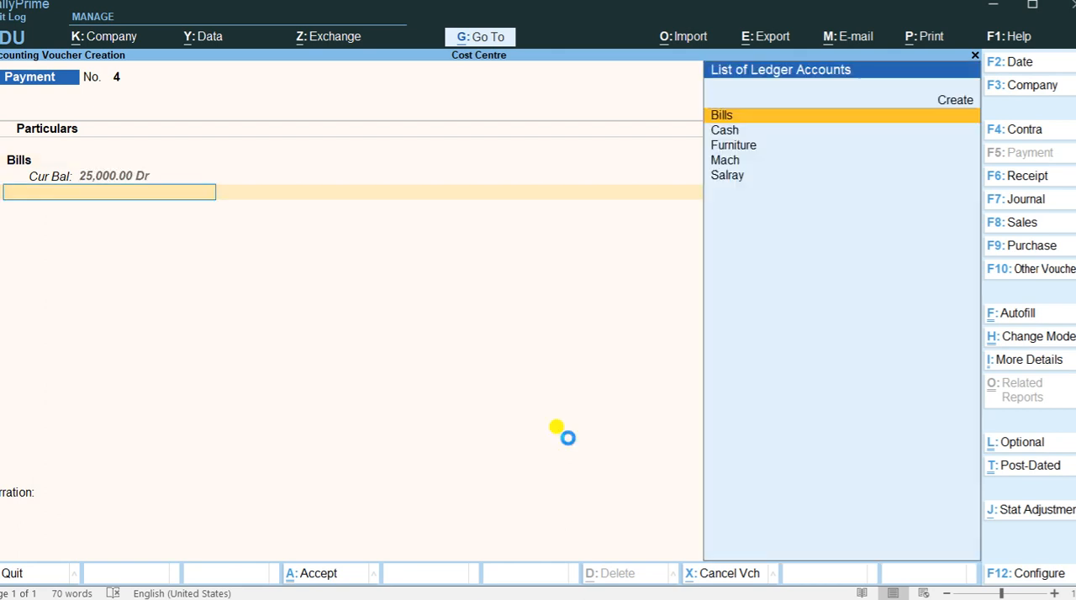
key("Return")
key("Return")
key("Escape")
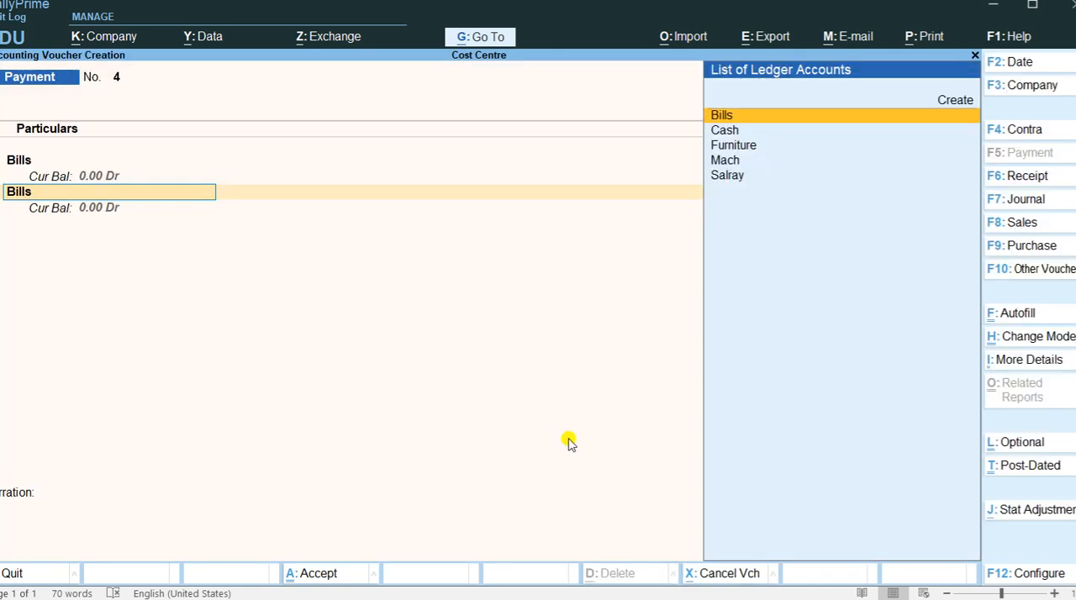
Credit Cash with 25000 for the electricity bill and save the payment voucher.
key("Down")
key("Return")
key("Return")
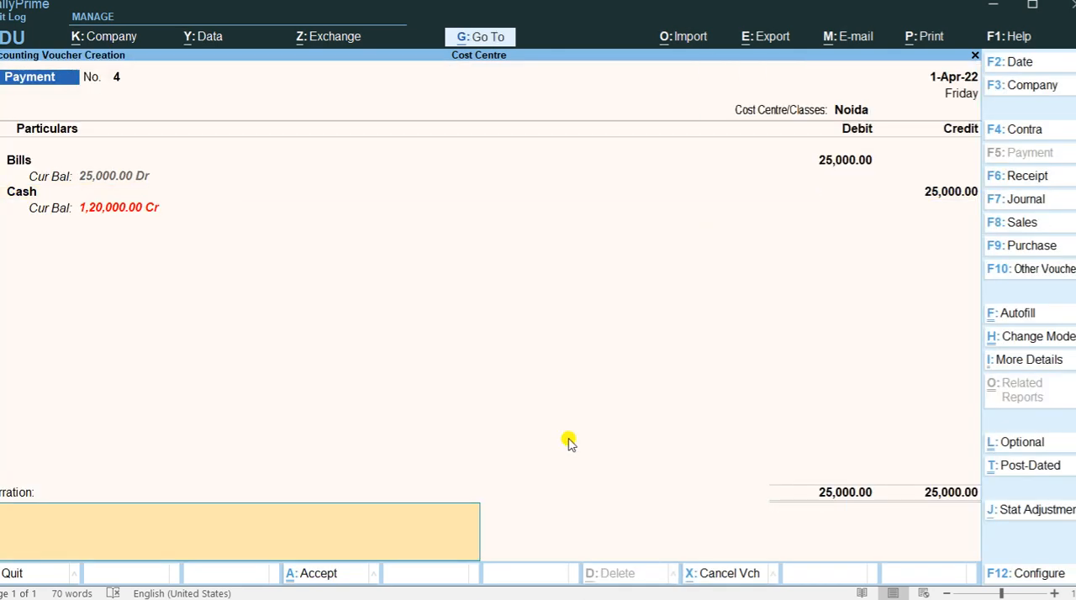
key("Return")
Check the advertisement payment in the Word document and assign the fifth payment voucher to the Delhi cost centre.
key("alt+Tab")
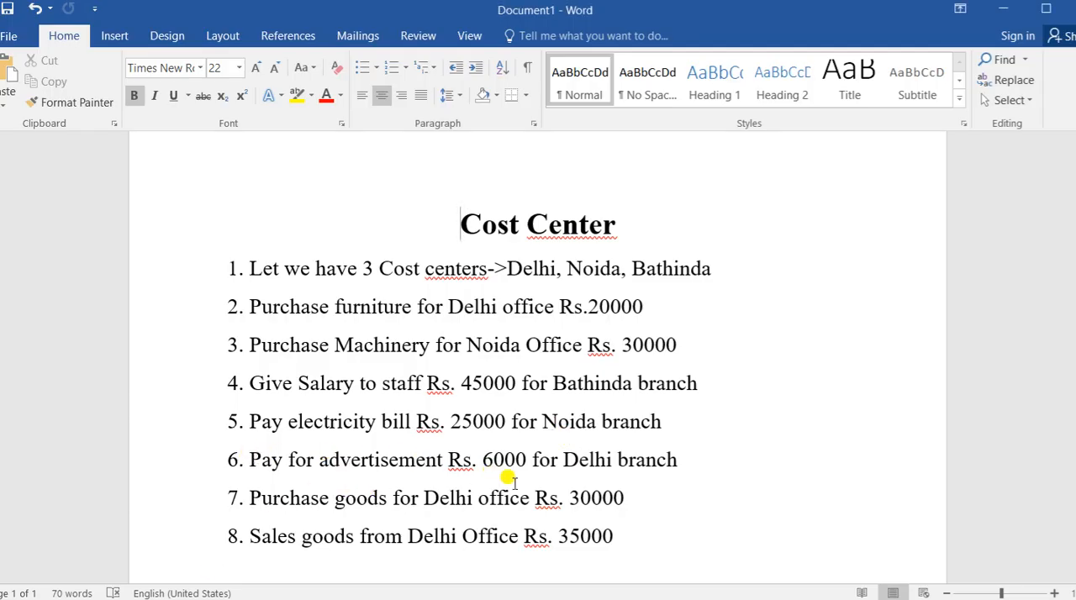
key("alt+Tab")
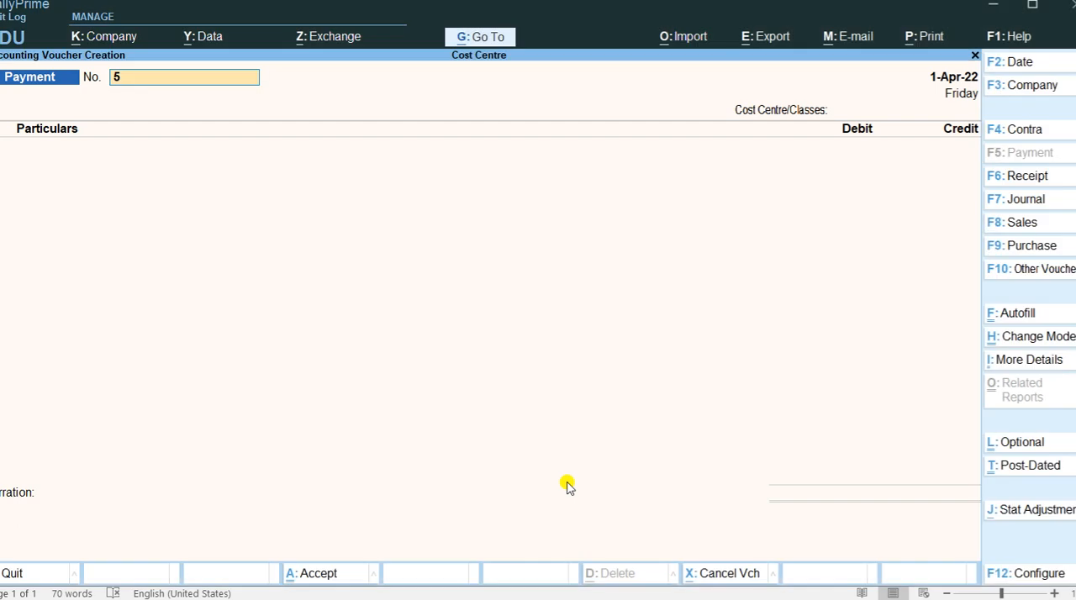
key("Return")
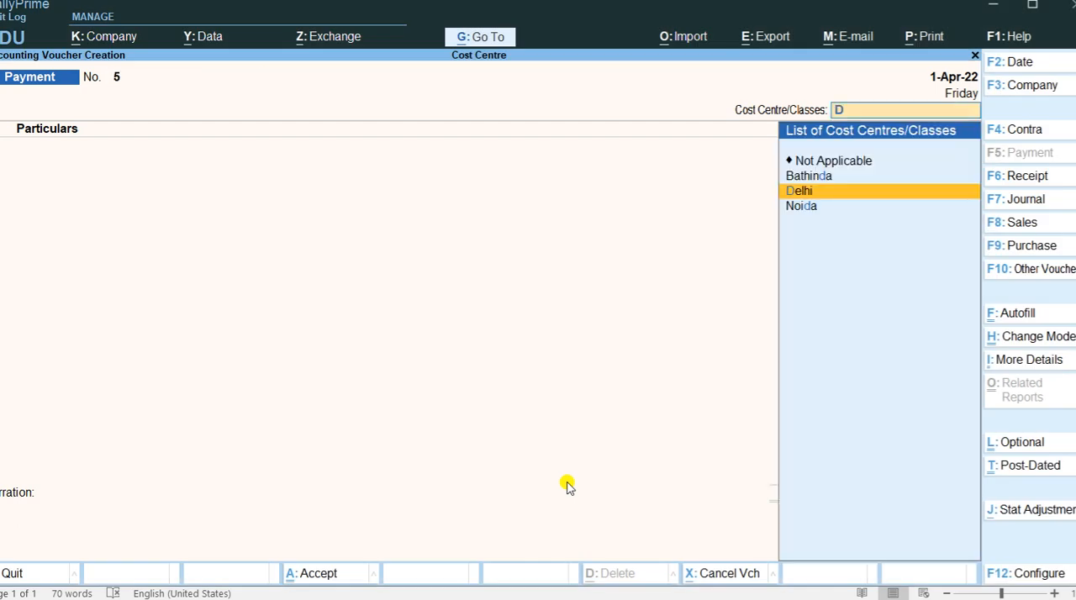
key("Return")
Create a ledger named Adv from the voucher, keeping it under Indirect Expenses.
key("Up")
key("Return")
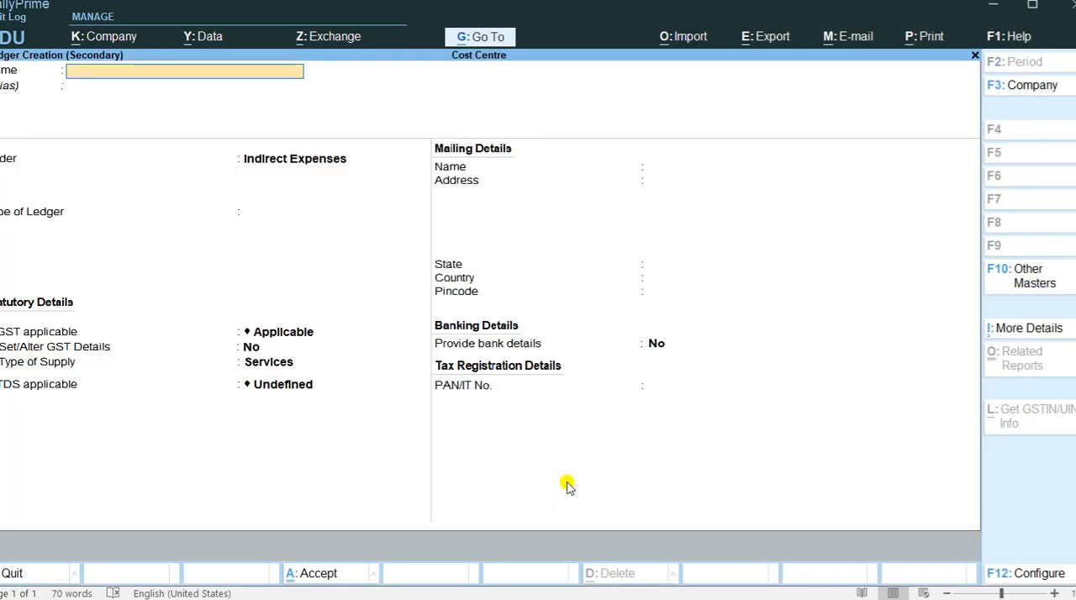
key("alt+Tab")
key("alt+Tab")
type("Adv")
key("Return")
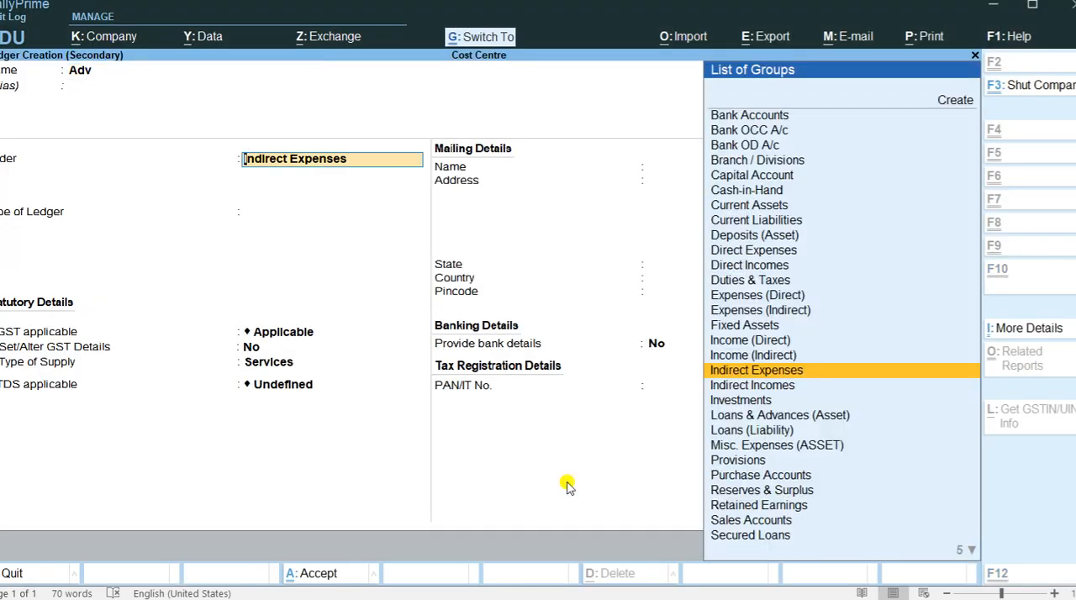
key("ctrl+a")
key("ctrl+a")
Debit Adv with 6000 as listed in the Word document, credit Cash, save the payment voucher, and leave voucher entry.
key("alt+Tab")
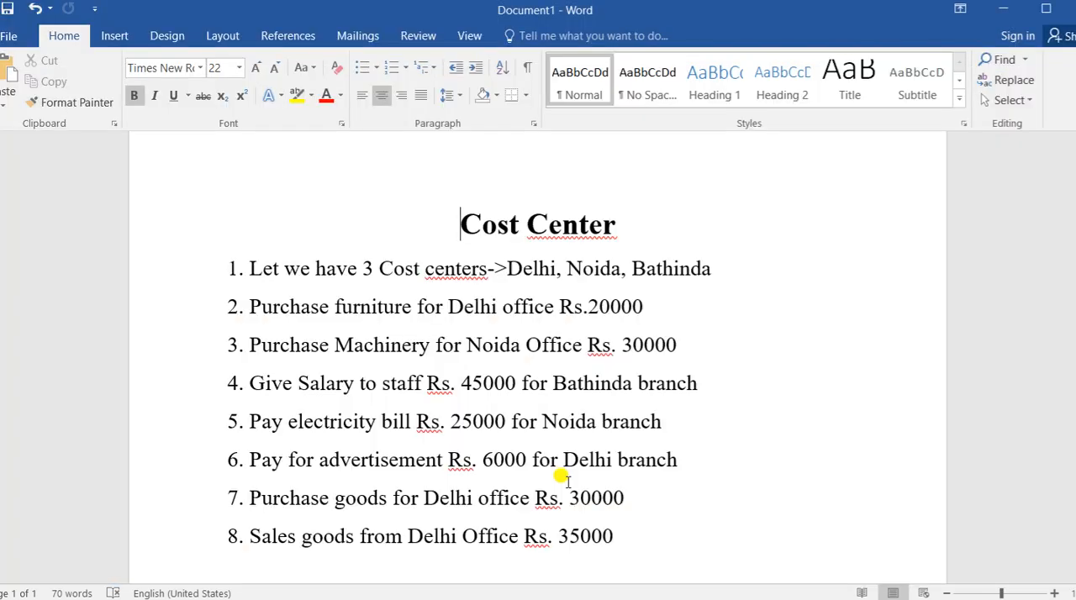
key("alt+Tab")
type("6000")
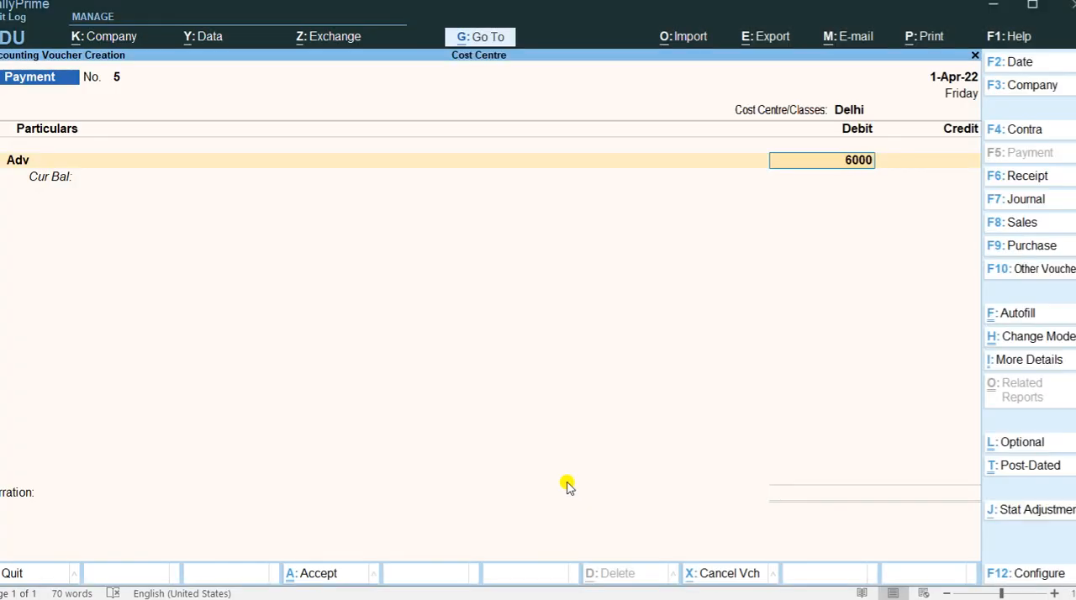
key("Return")
key("Down")
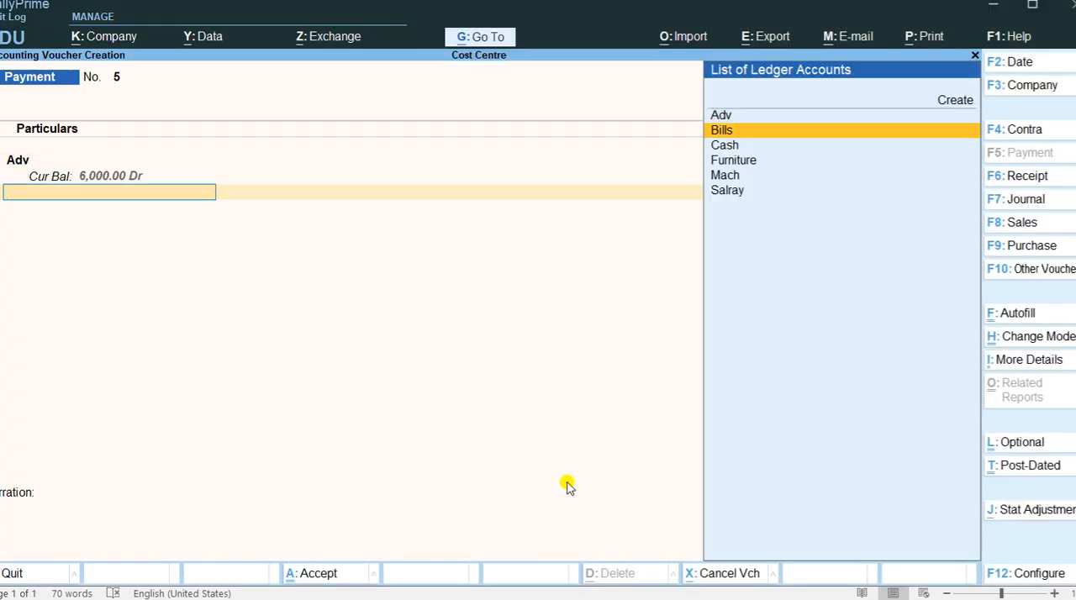
key("Down")
key("Return")
key("Return")
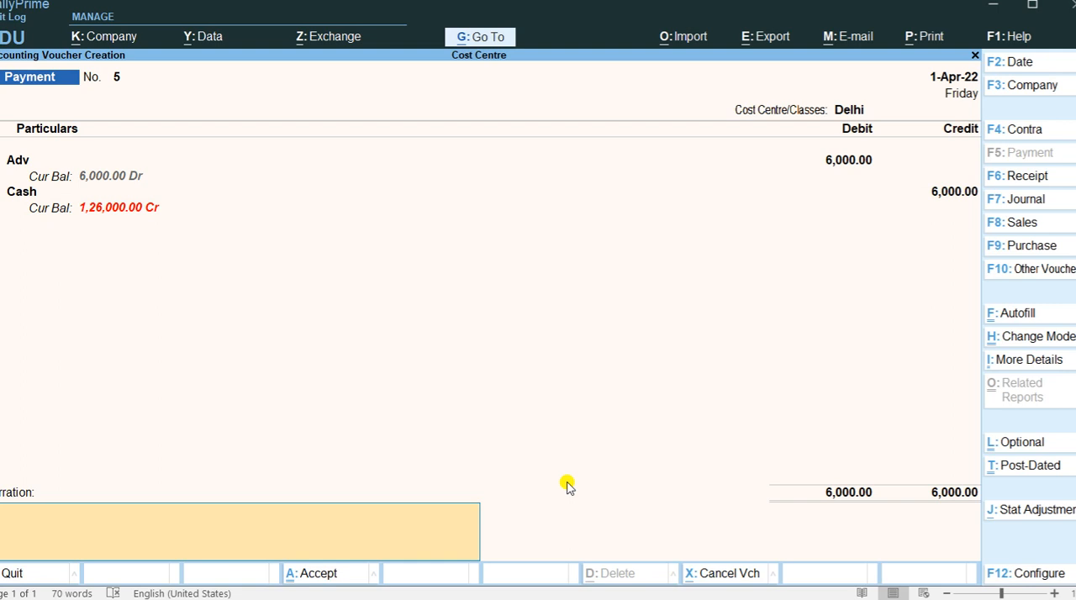
key("Return")
key("Return")
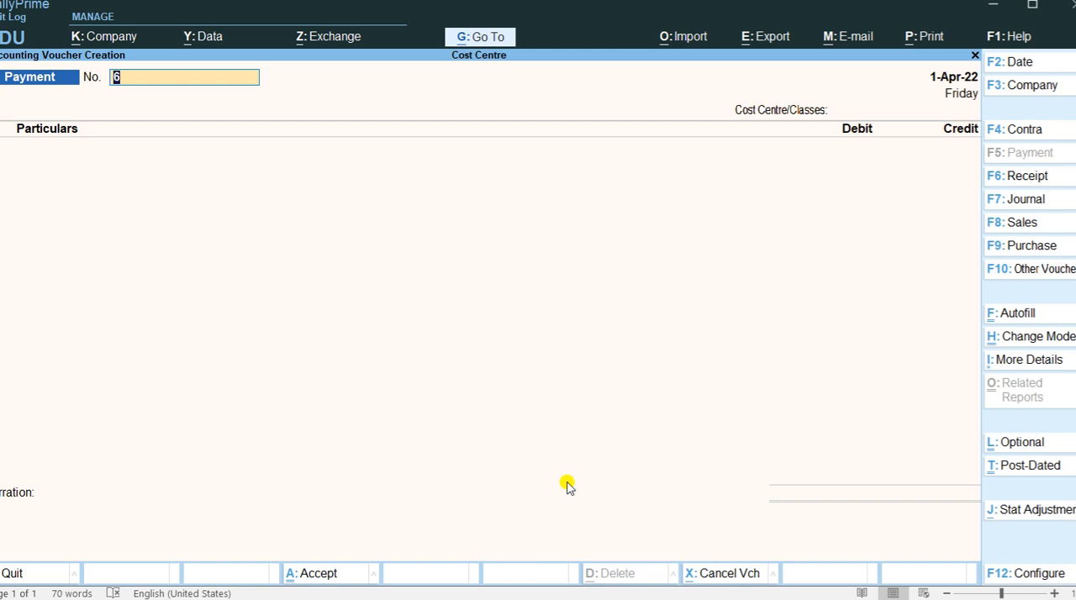
key("Escape")
key("Escape")
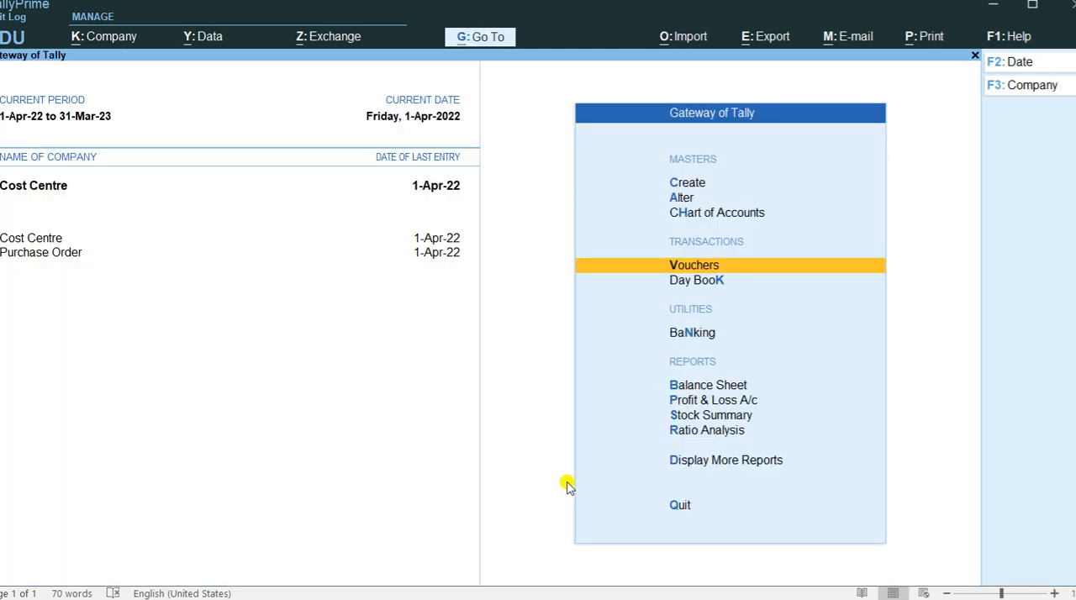
Open the Cost Centre Summary report from the cost centre statements of accounts.
key("Down")
key("Down")
key("Down")
key("Down")
key("Down")
key("Down")
key("Down")
key("Return")
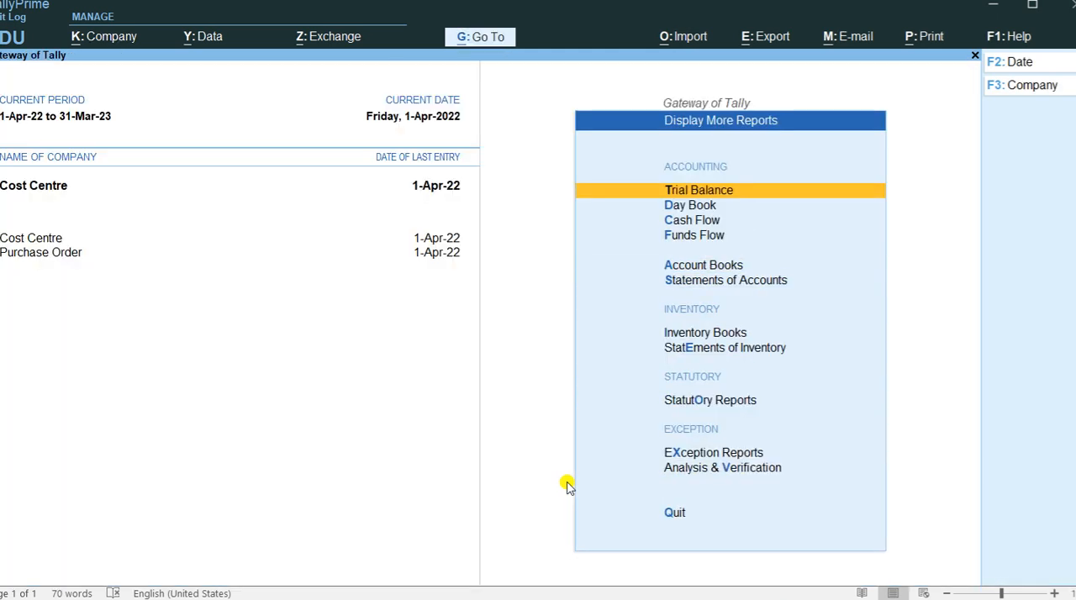
key("Down")
key("Down")
key("Down")
key("Down")
key("Down")
key("Return")
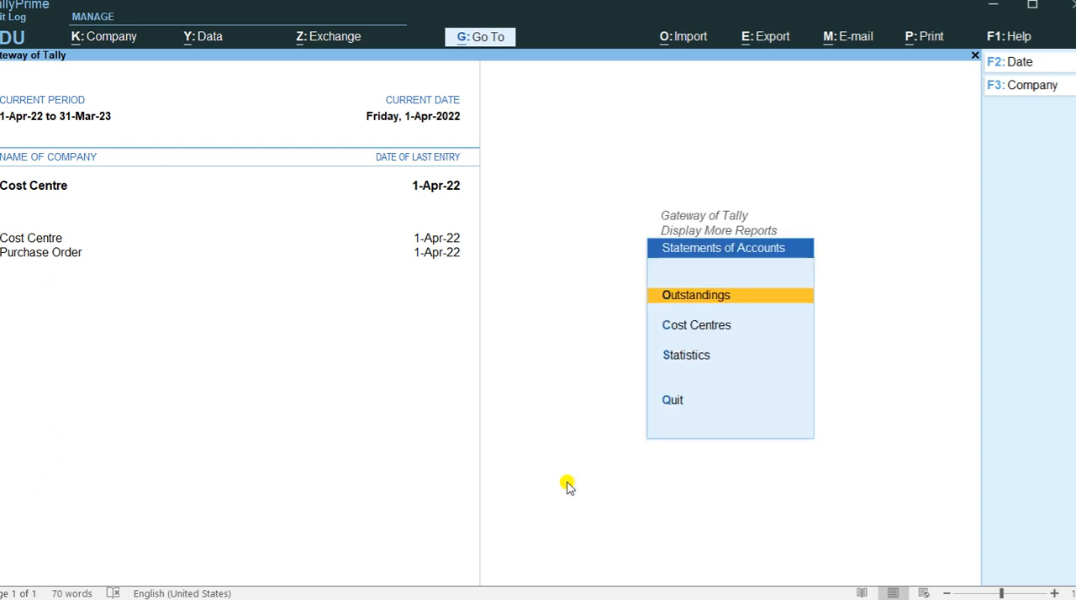
key("Down")
key("Return")
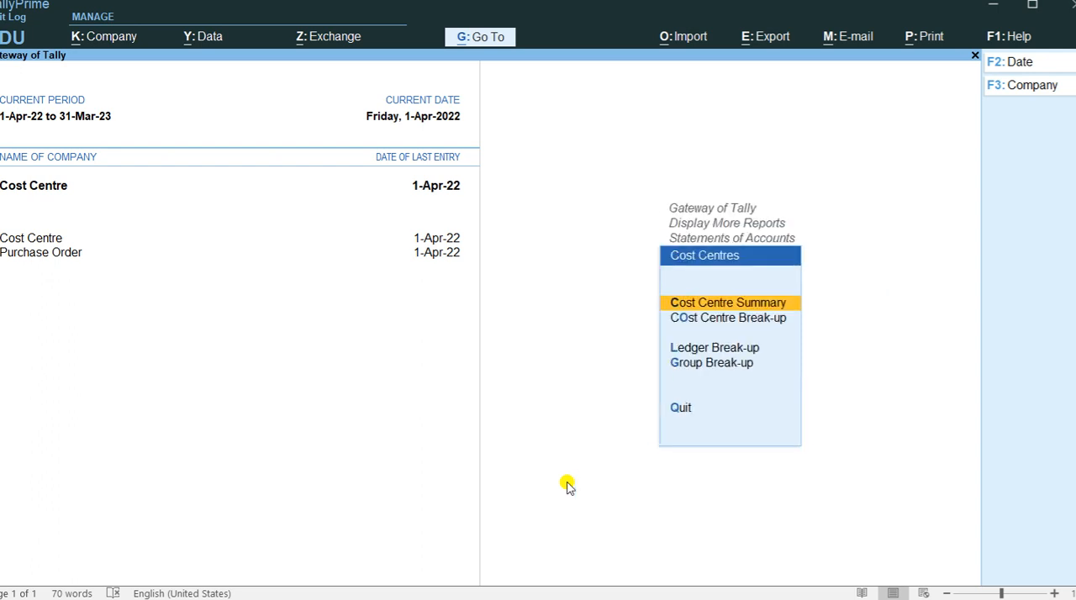
key("Return")
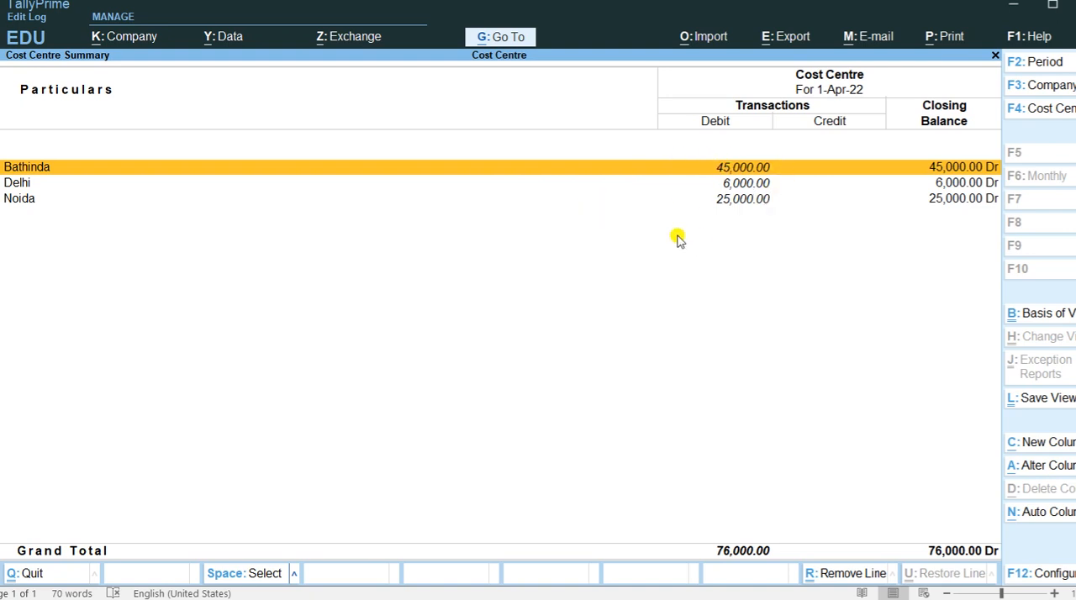
Review the cost centres in the summary and drill down through Bathinda's April entries to its Salray payment voucher.
key("Down")
key("Down")
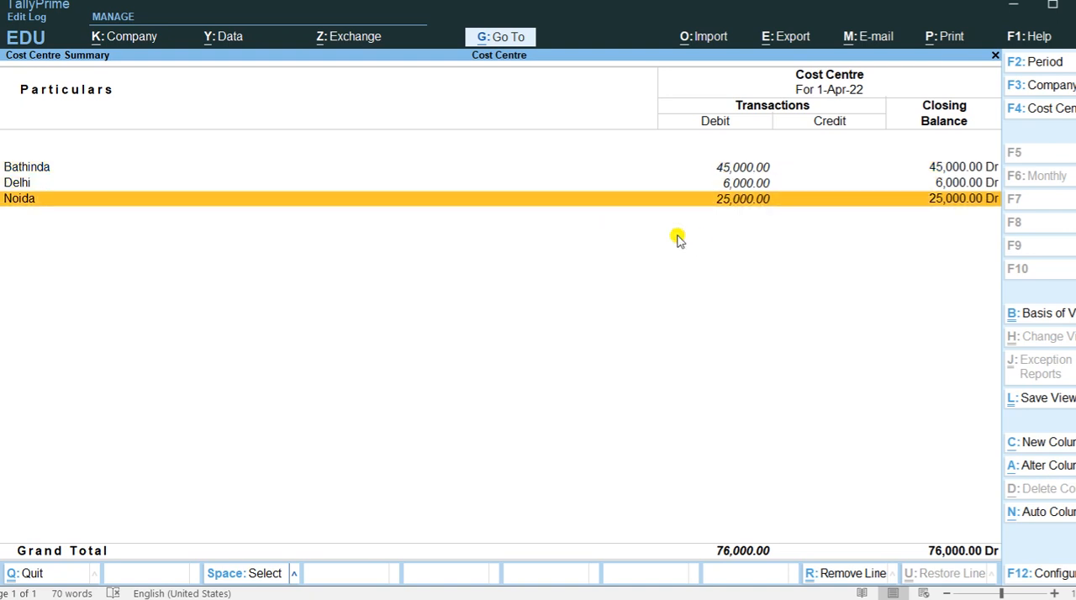
key("Up")
key("Up")
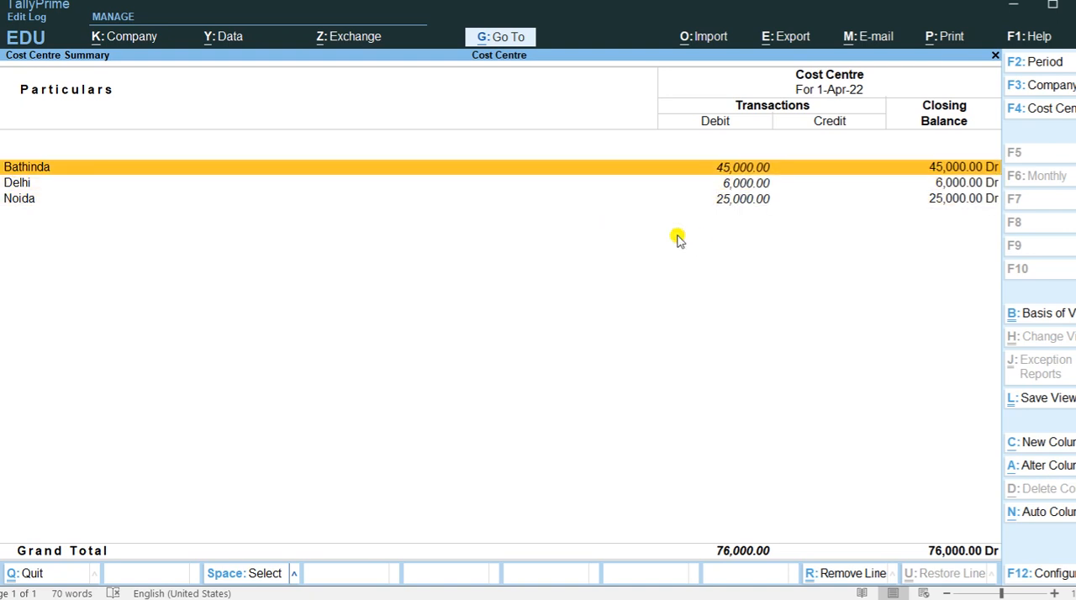
key("Return")
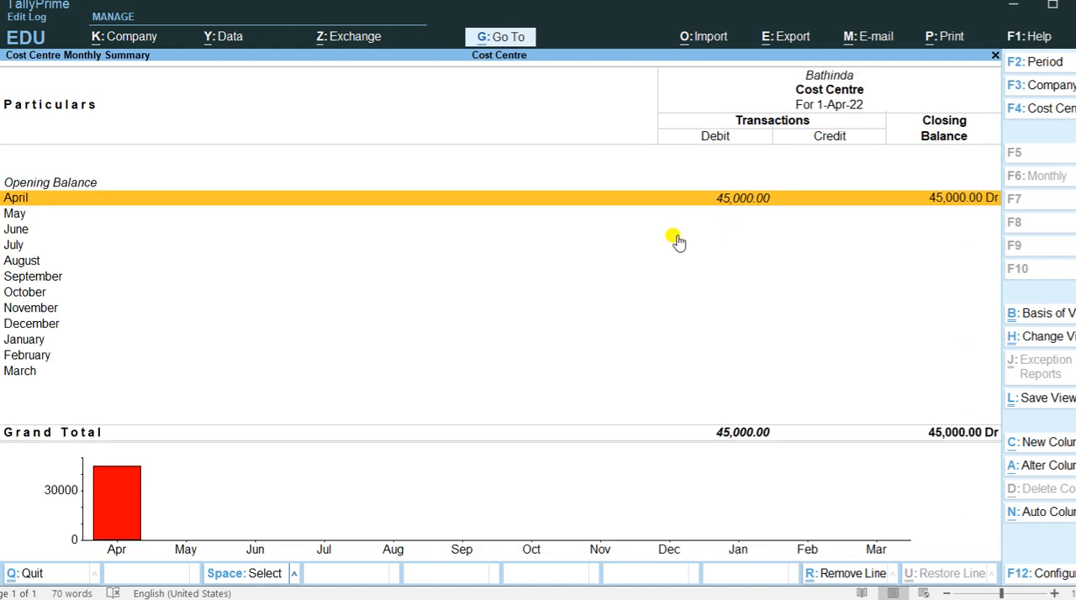
key("Return")
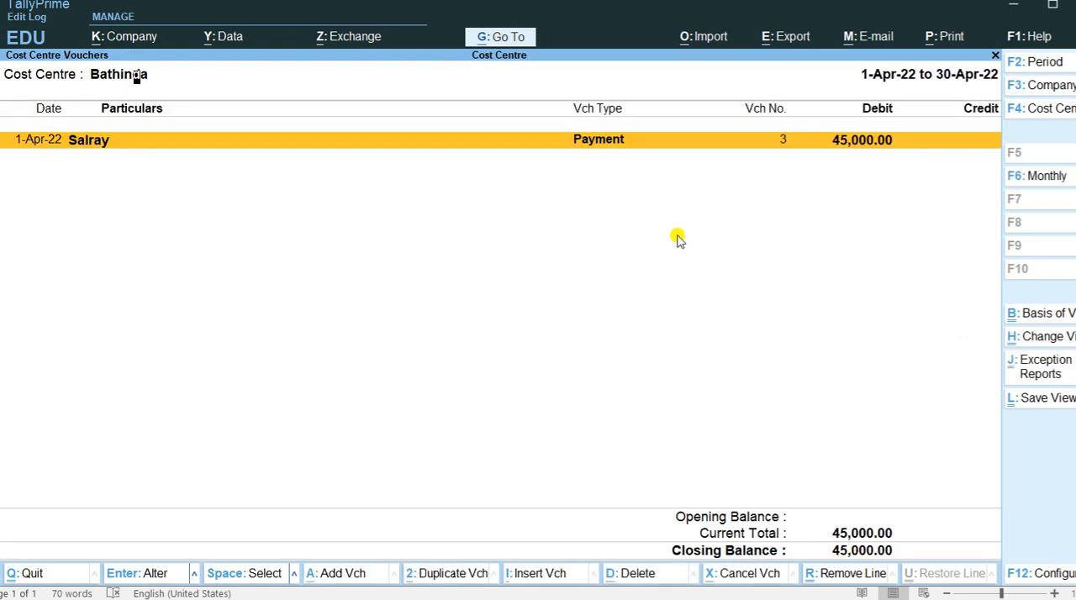
key("Return")
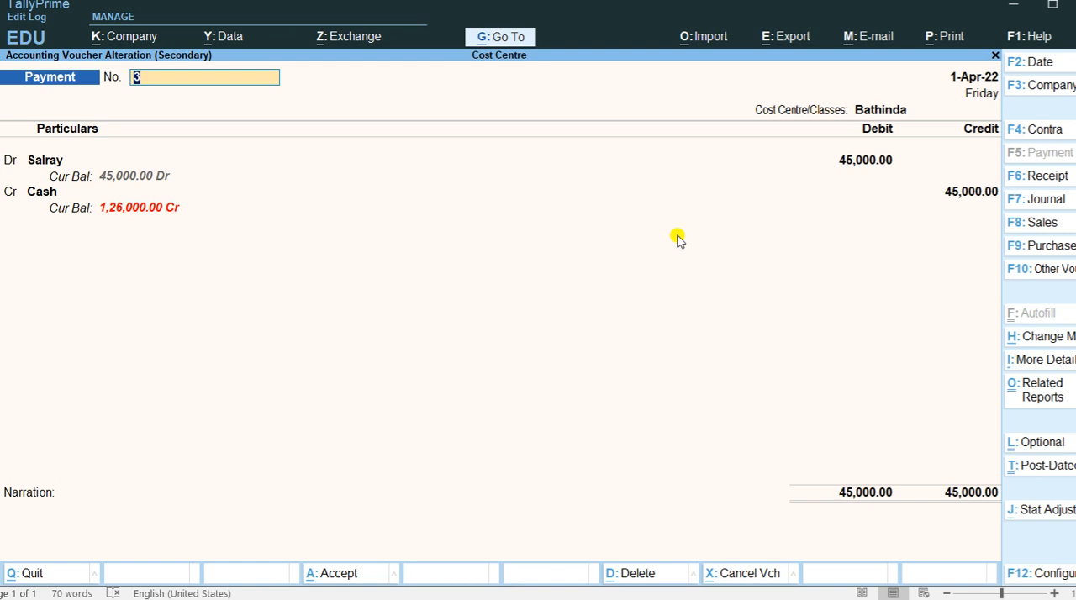
Leave the Salray voucher without altering it and close the cost centre reports back to the Gateway of Tally.
key("Escape")
key("y")
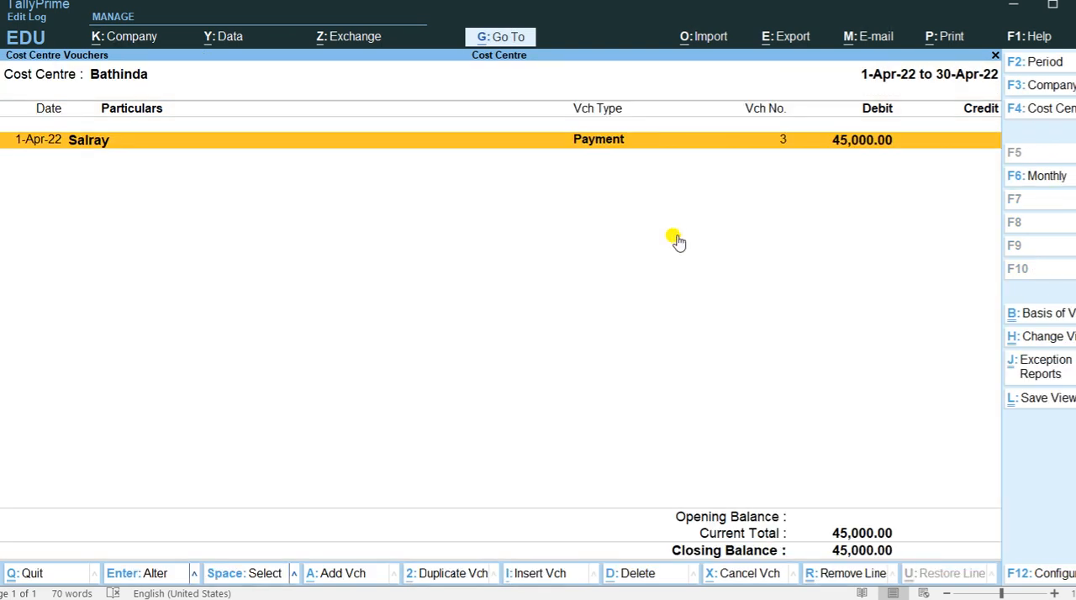
key("Escape")
key("Escape")
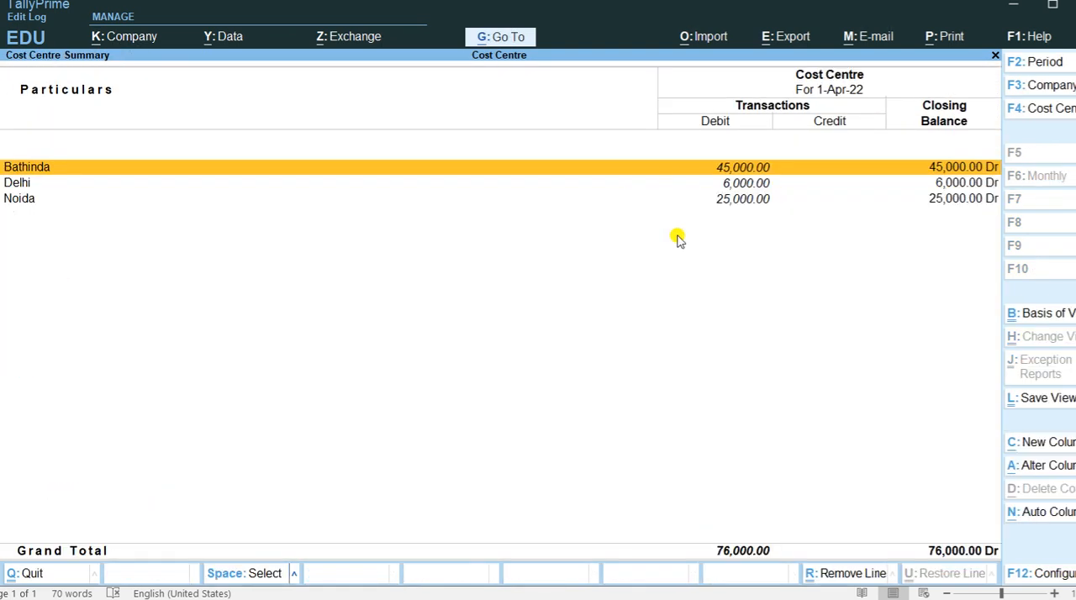
key("Escape")
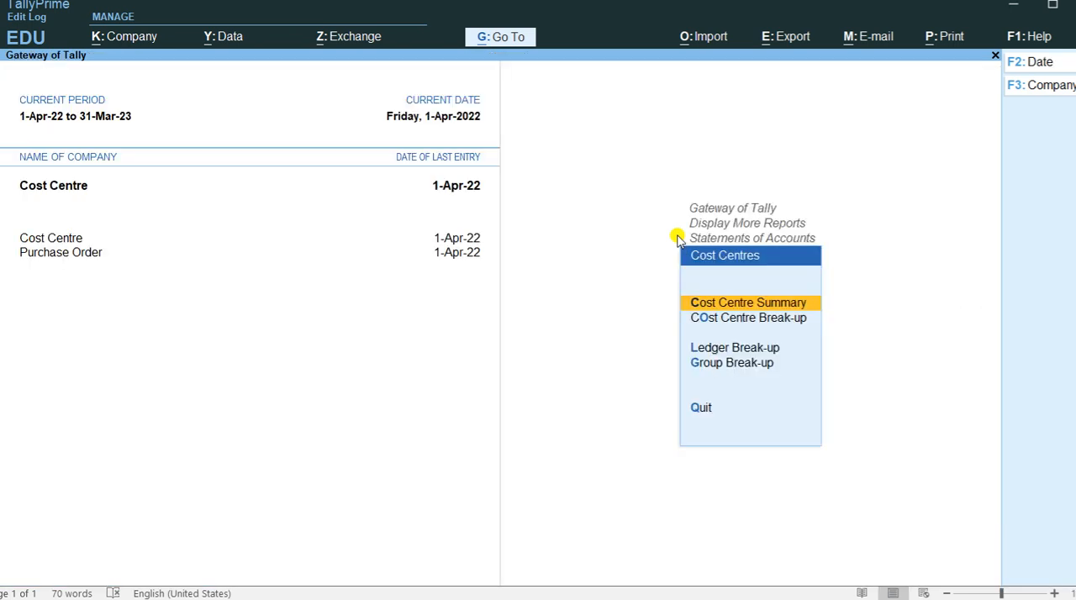
key("Escape")
key("Escape")
key("Escape")
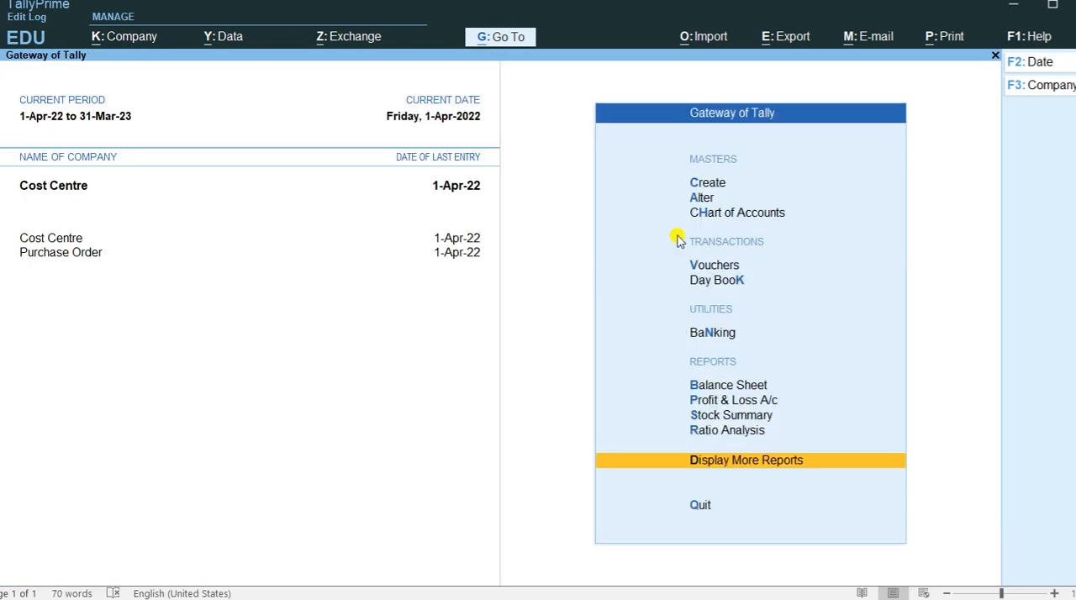
Start a sixth payment voucher, check the transaction list in the Word document, and assign the voucher to the Noida cost centre.
key("Up")
key("Up")
key("Up")
key("Up")
key("Up")
key("Up")
key("Up")
key("Return")
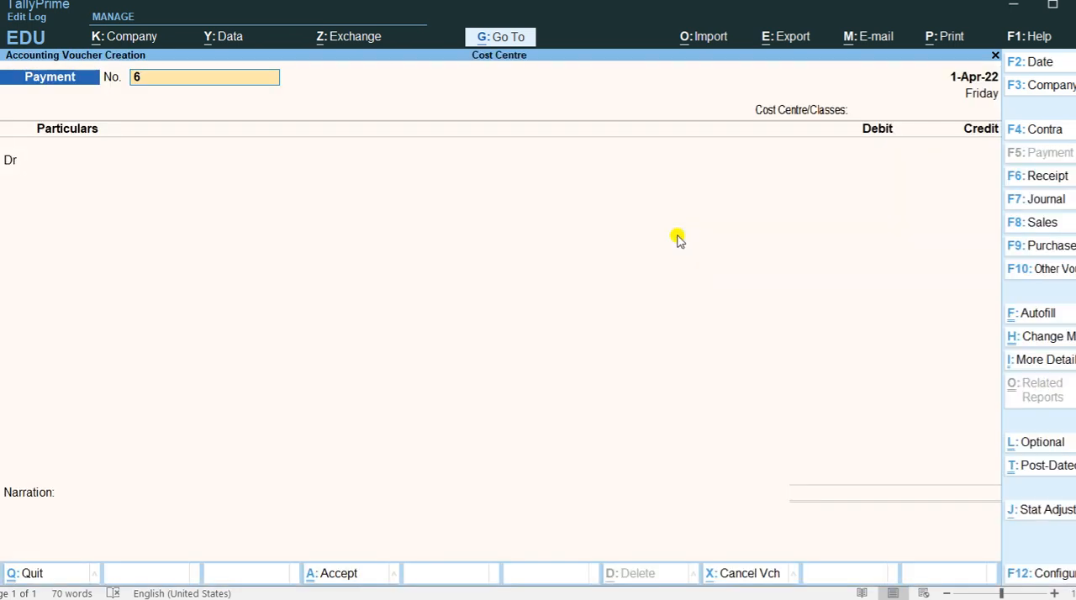
key("alt+Tab")
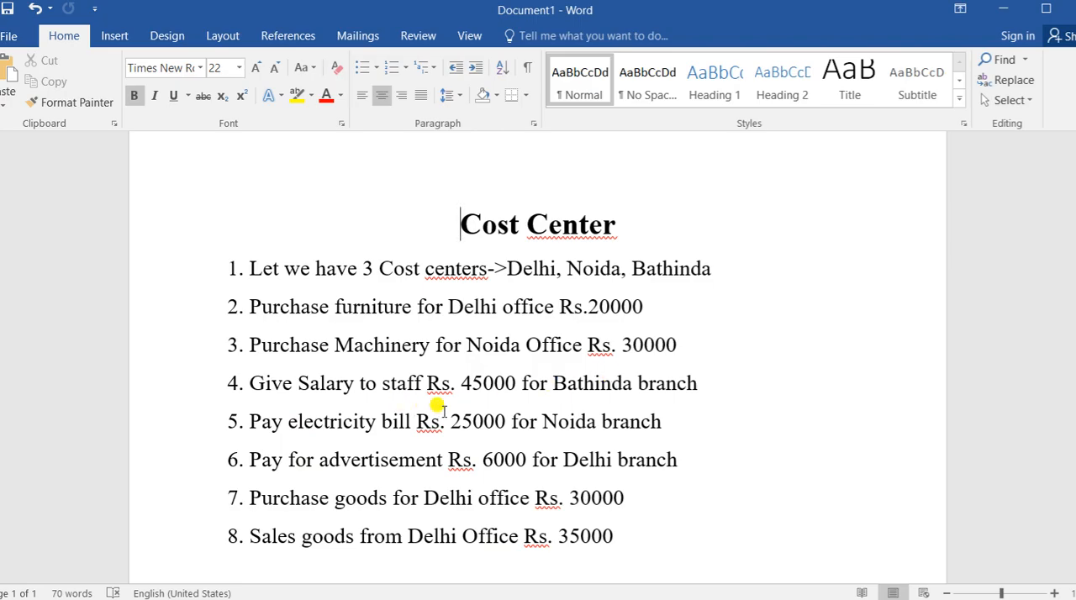
key("alt+Tab")
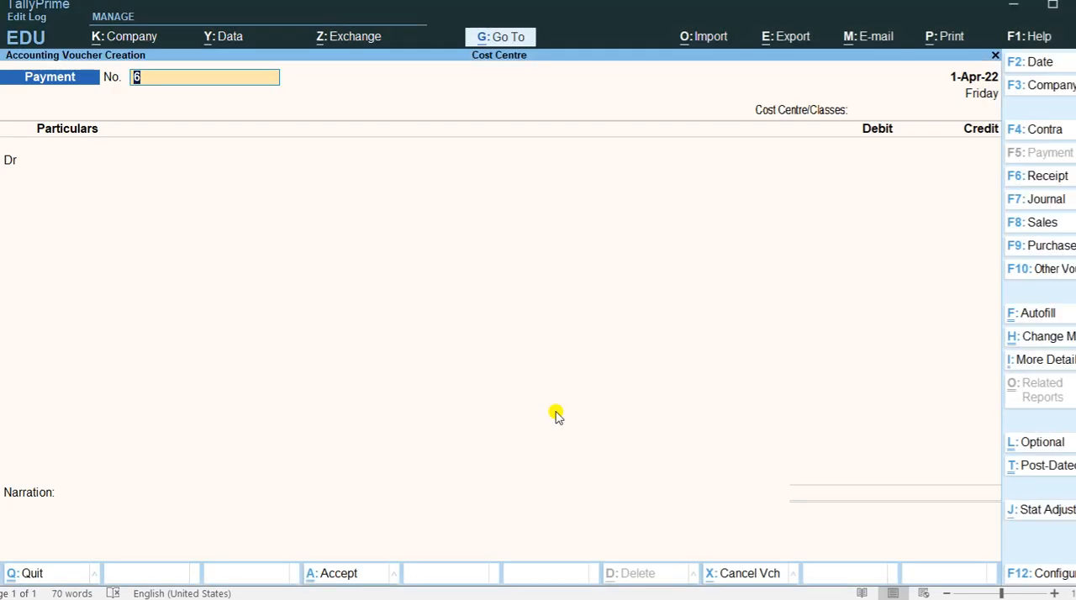
key("Return")
Debit the Salray ledger with 20000, leaving its tax classification blank.
key("Return")
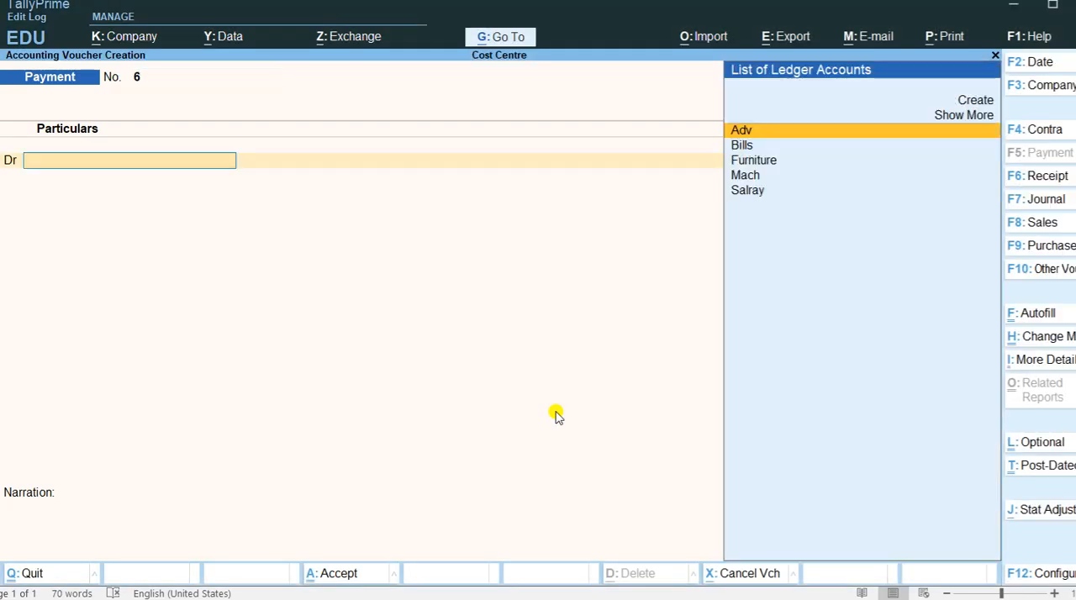
key("Down")
key("Down")
key("Down")
key("Down")
key("Return")
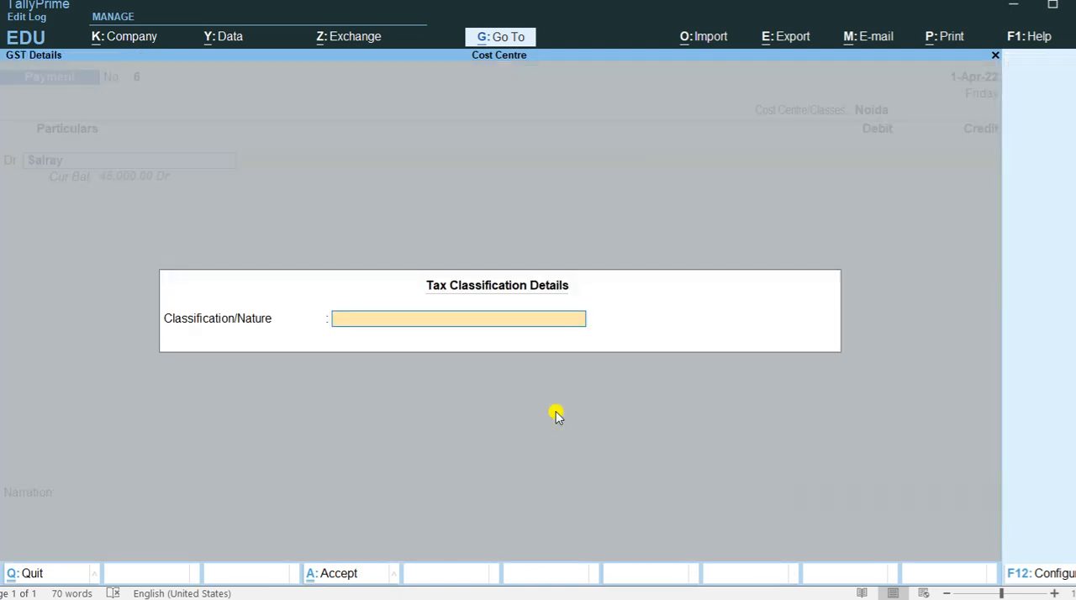
key("Return")
type("20000")
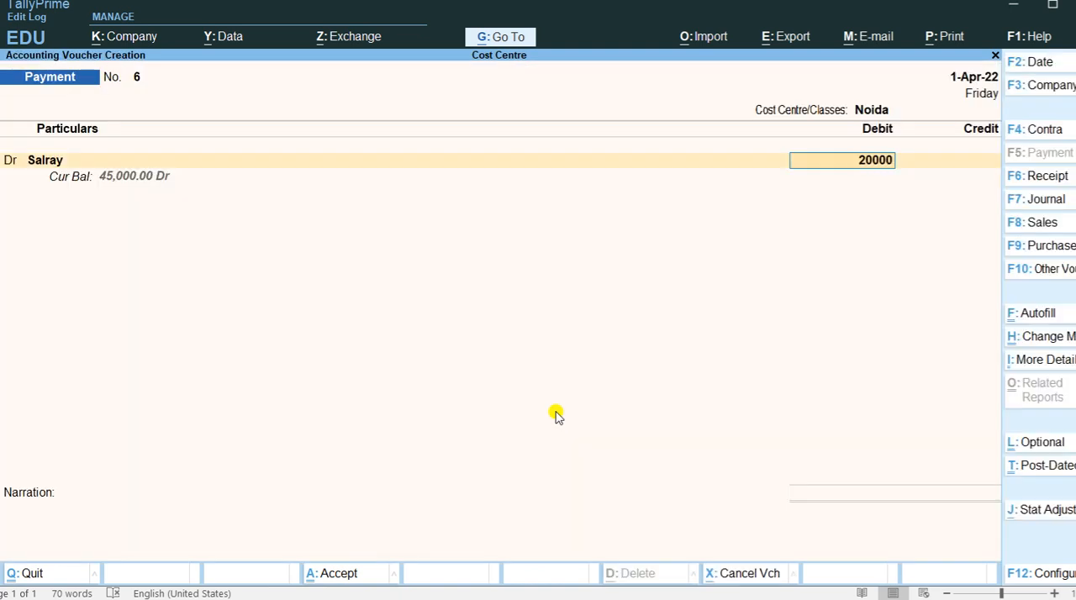
Credit Cash with 20000, save the Noida salary payment voucher, and leave voucher entry.
key("Return")
key("Return")
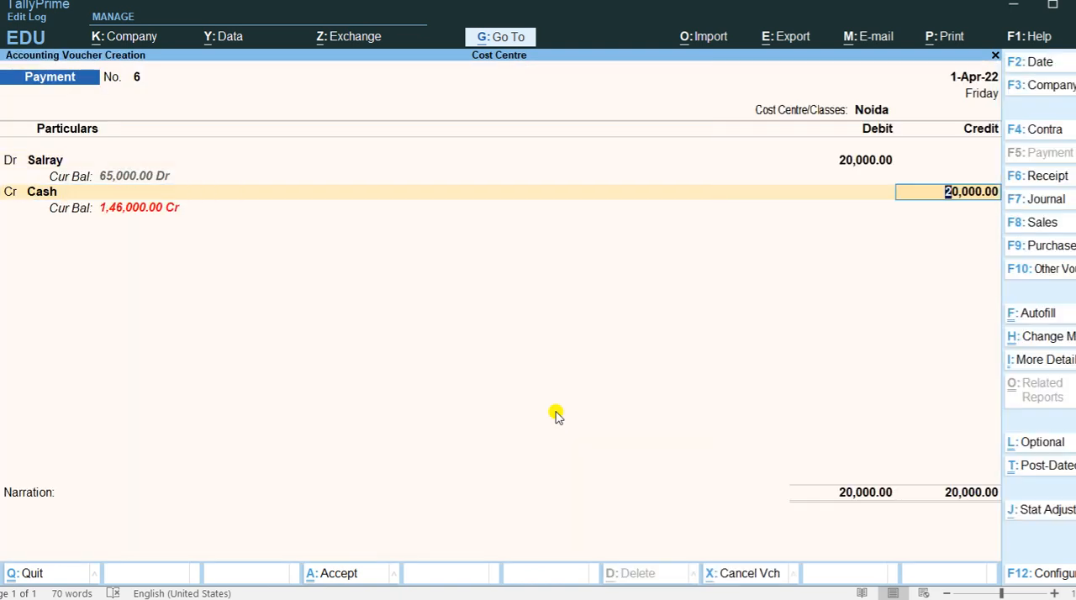
key("Return")
key("Return")
key("Return")
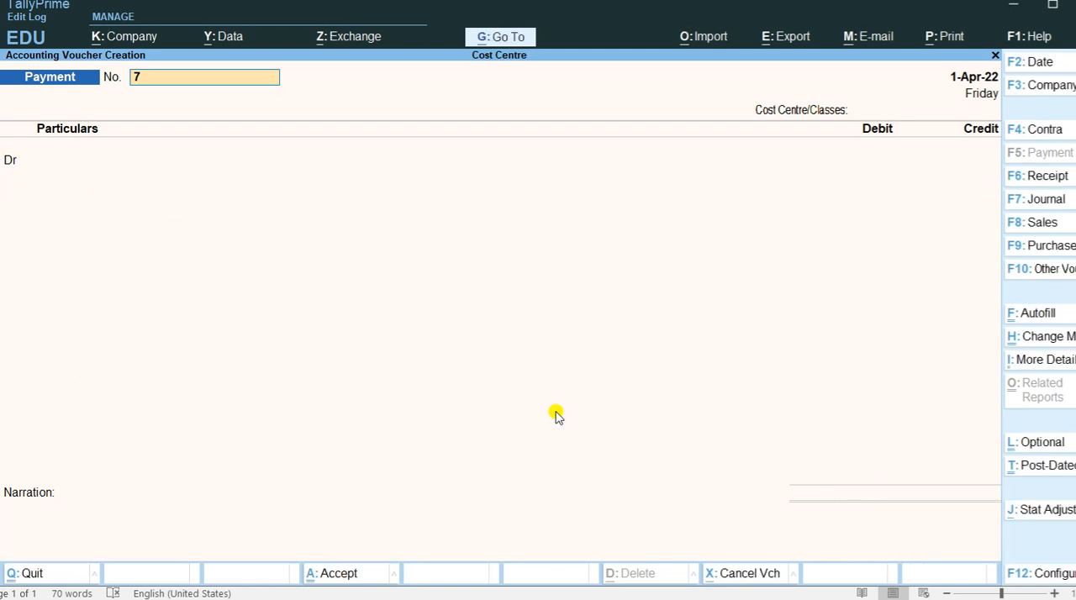
key("Escape")
Reopen the Cost Centre Summary report to check the cost centres after the Noida salary payment.
key("Return")
key("Down")
key("Down")
key("Down")
key("Down")
key("Down")
key("Down")
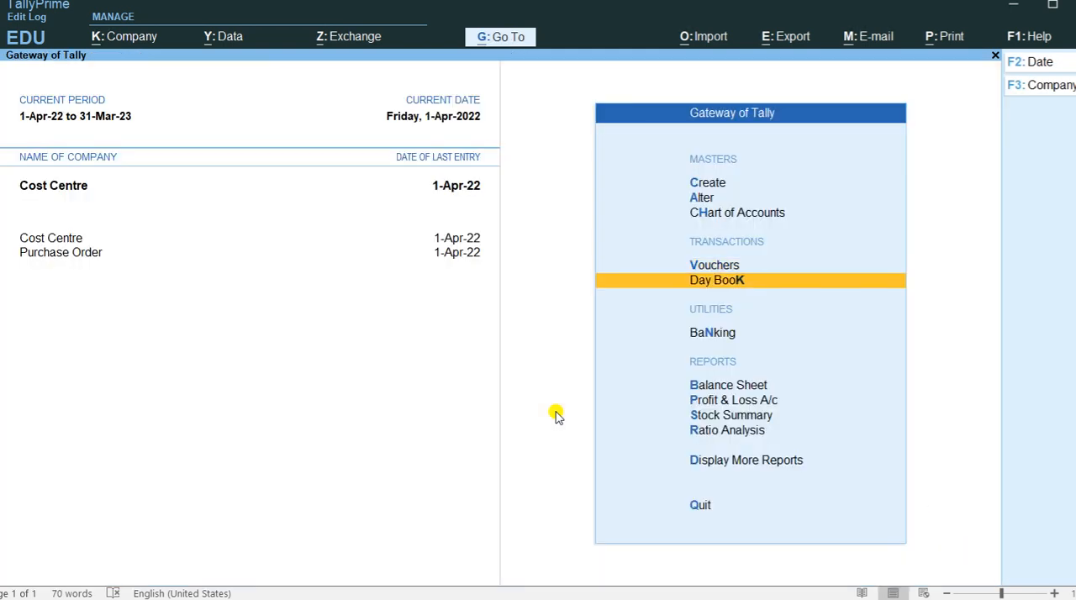
key("Down")
key("Return")
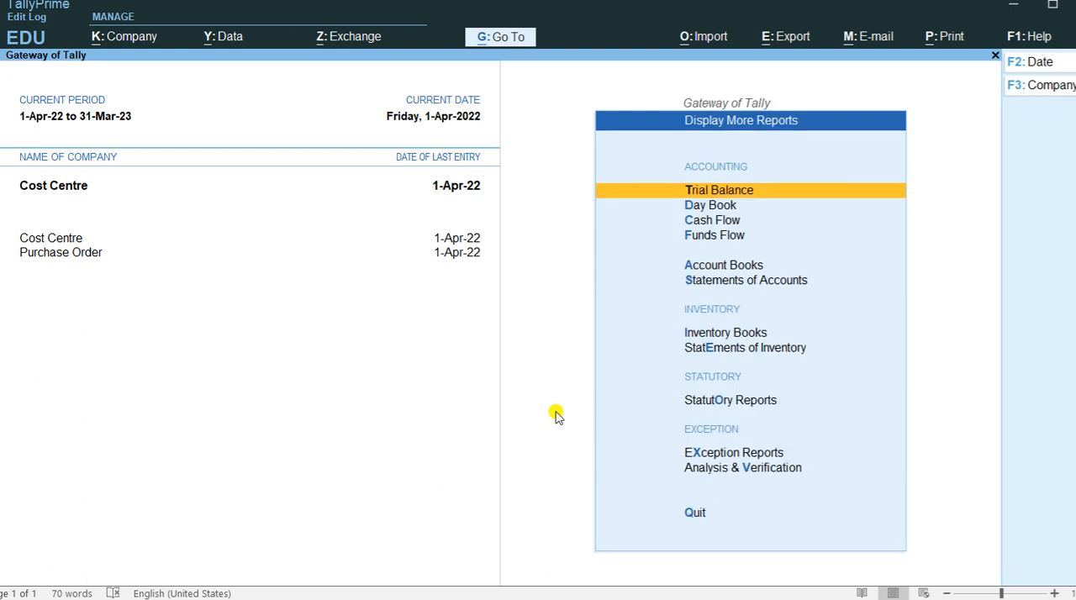
key("Down")
key("Down")
key("Down")
key("Down")
key("Down")
key("Return")
Drill down to the Noida cost centre's April vouchers, examine them, and return to Statements of Accounts.
key("Down")
key("Return")
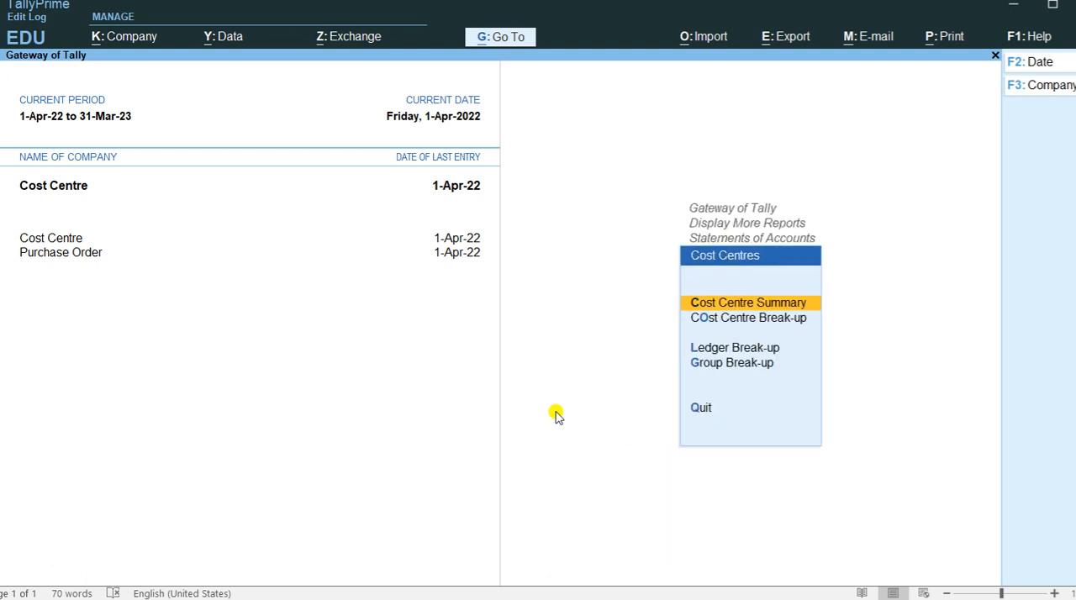
key("Return")
key("Down")
key("Down")
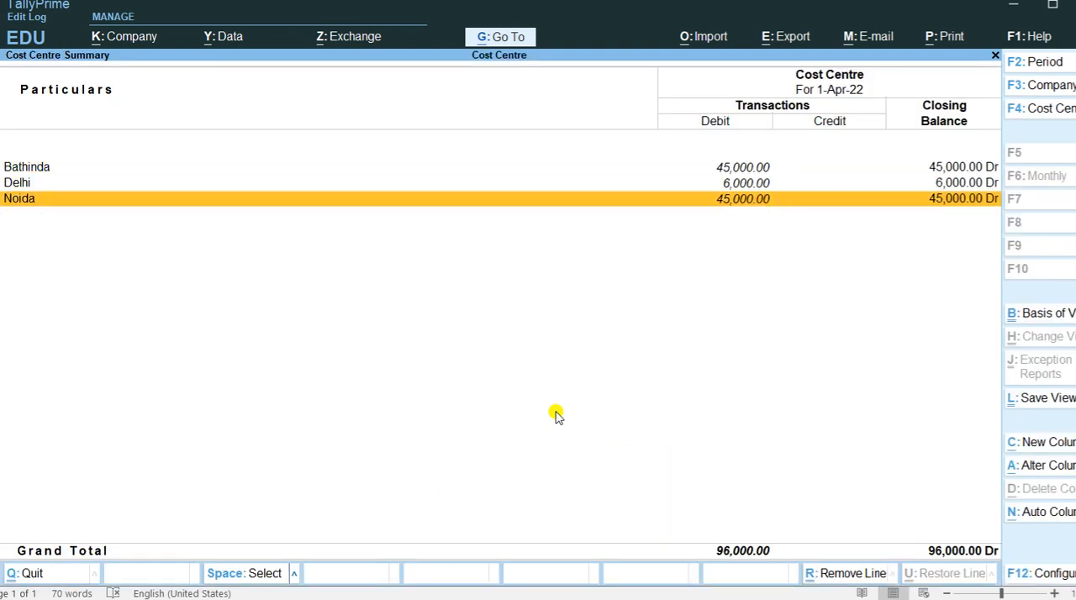
key("Return")
key("Return")
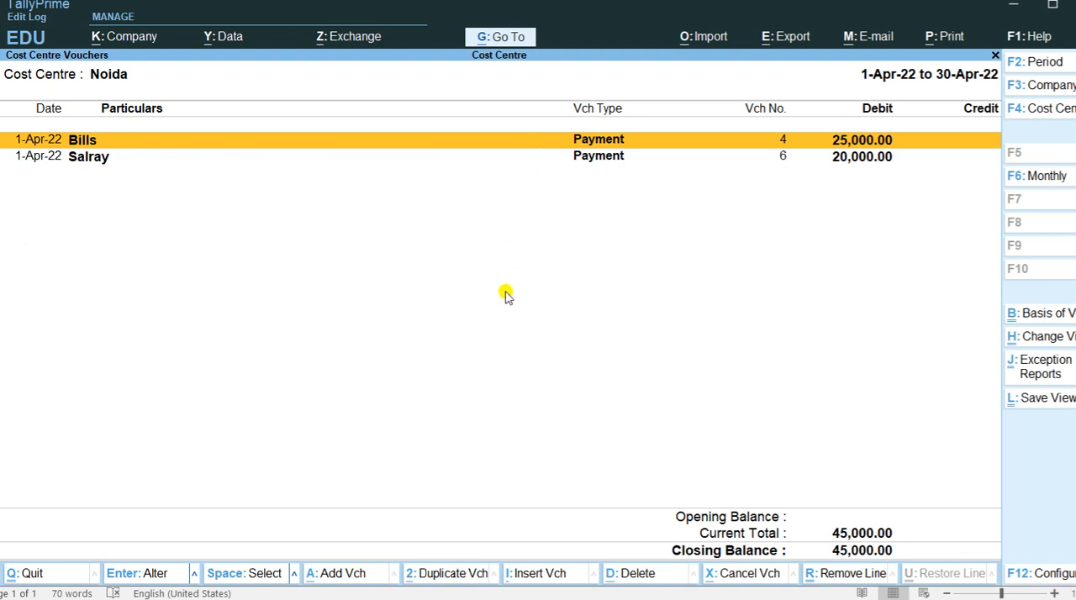
key("Escape")
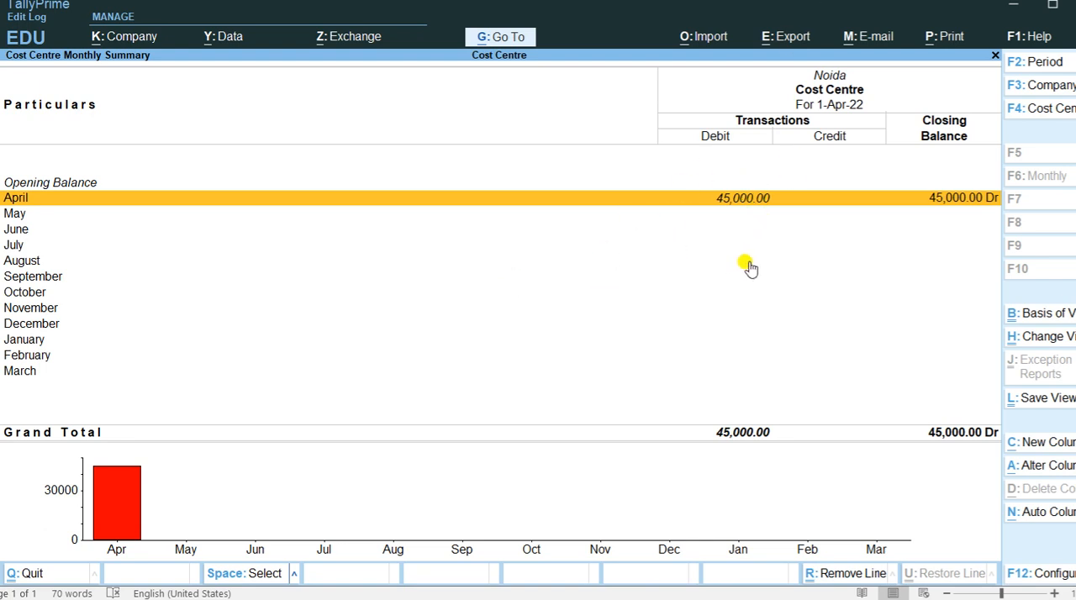
key("Escape")
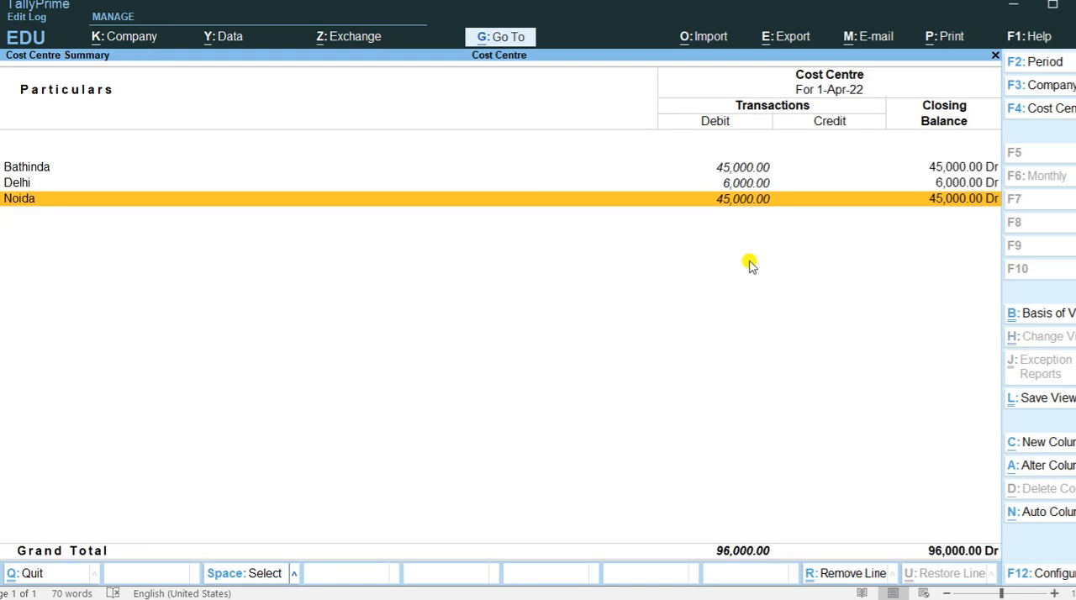
key("Escape")
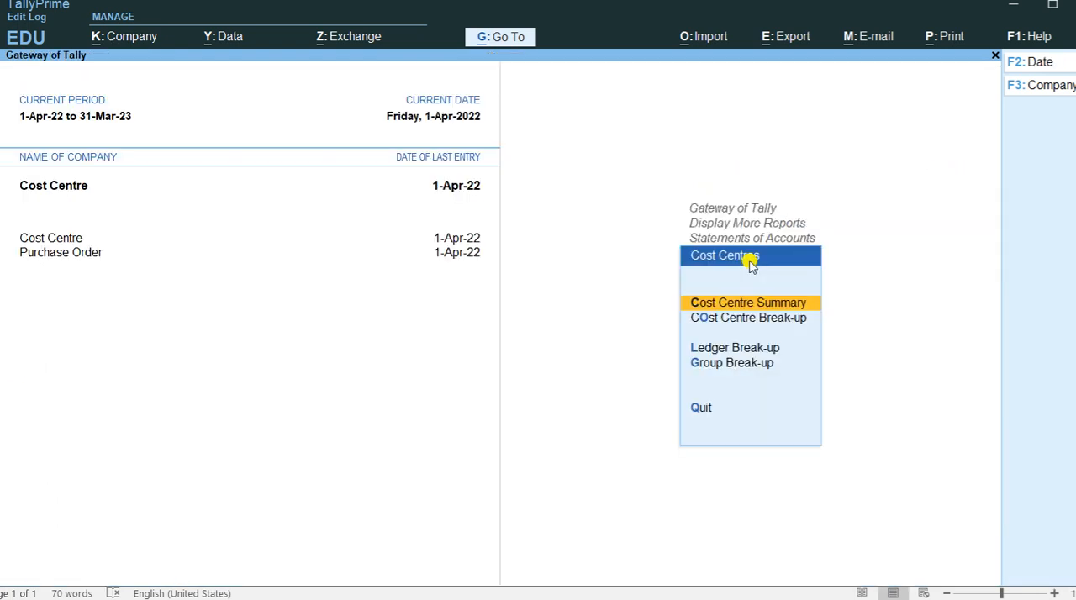
key("Escape")
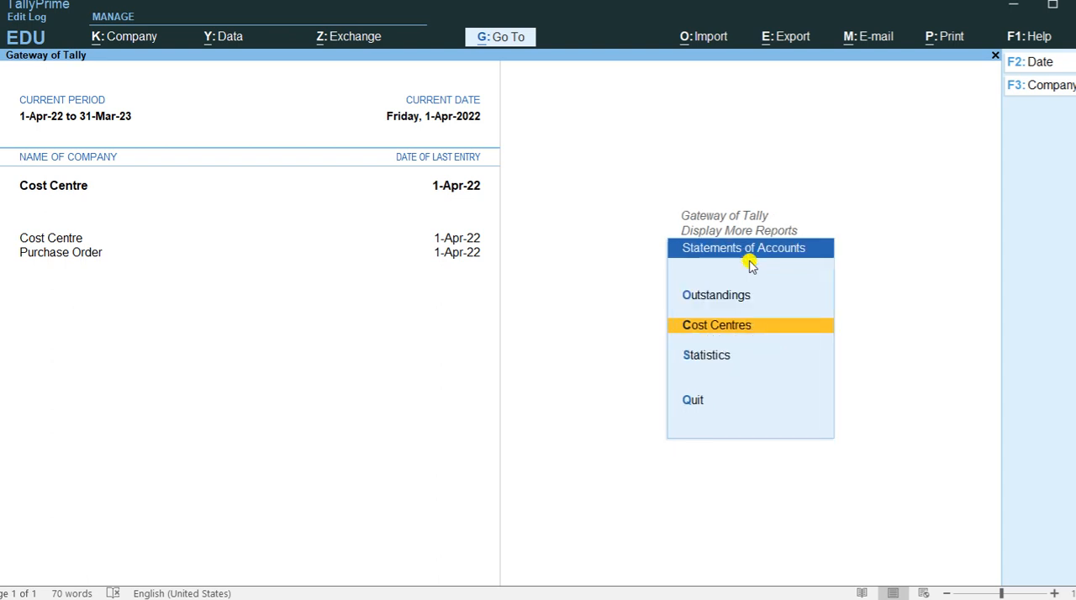